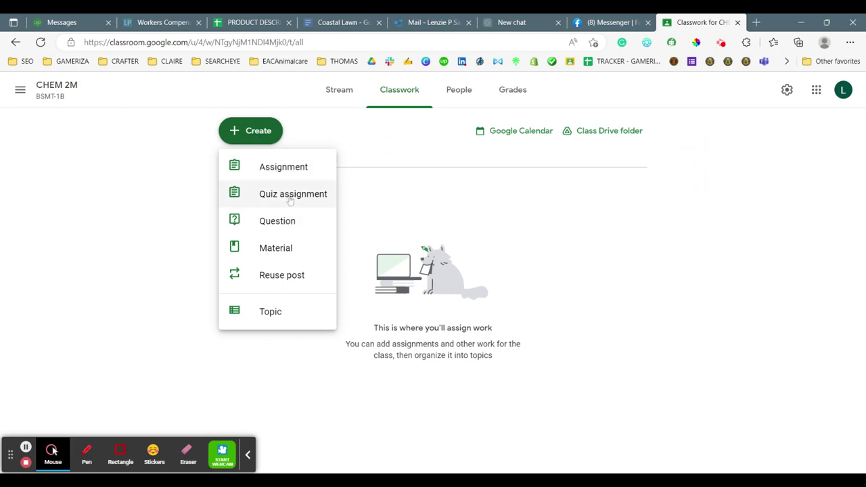
# - Create a quiz assignment titled "Quiz 1" and start a bulleted list in its instructions
pyautogui.click(291, 196)
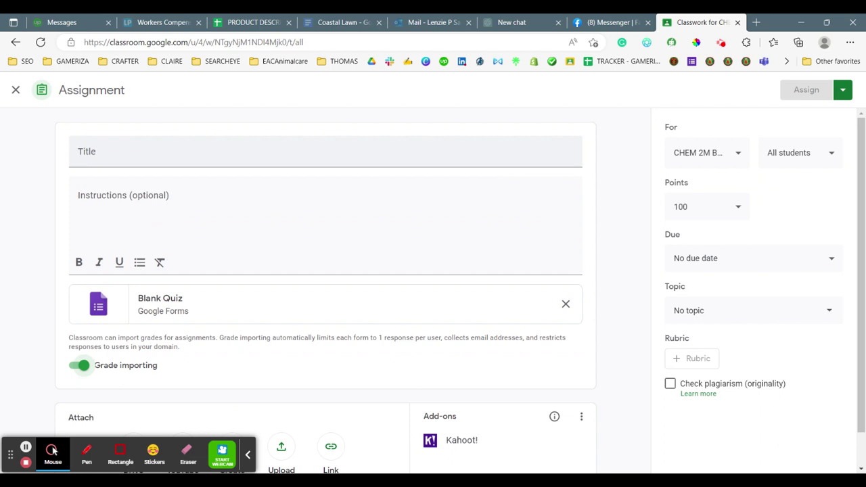
pyautogui.click(322, 143)
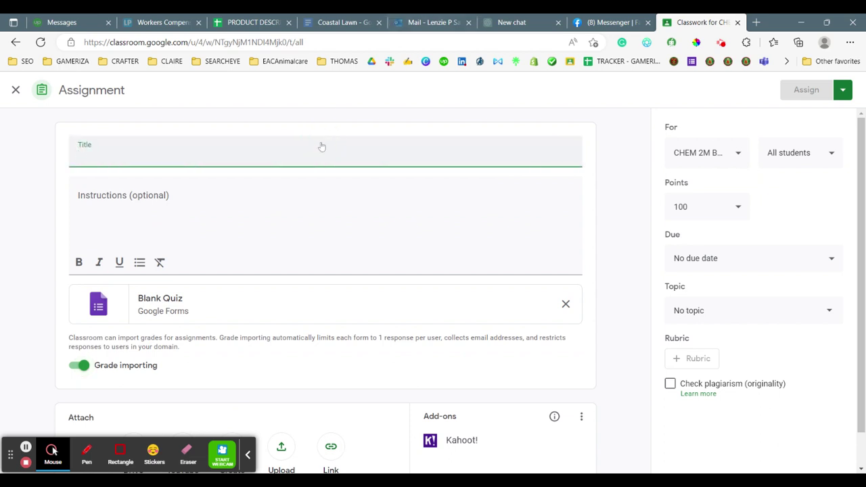
pyautogui.write('Quiz 1')
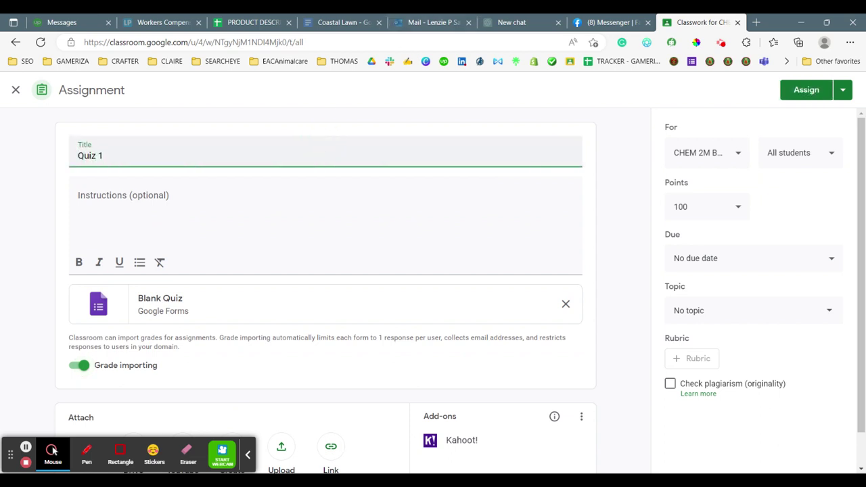
pyautogui.click(79, 197)
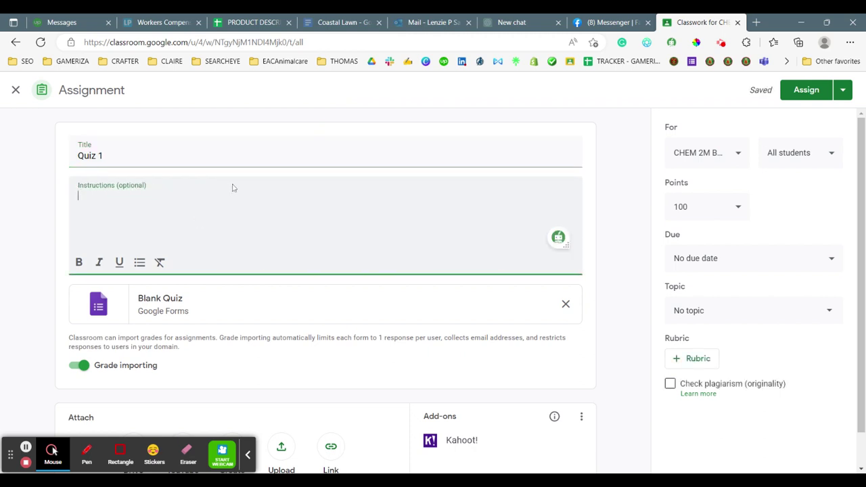
pyautogui.click(139, 262)
# - Try adding the CHEM 2M BSMT-1A class to the quiz's recipients
pyautogui.click(731, 152)
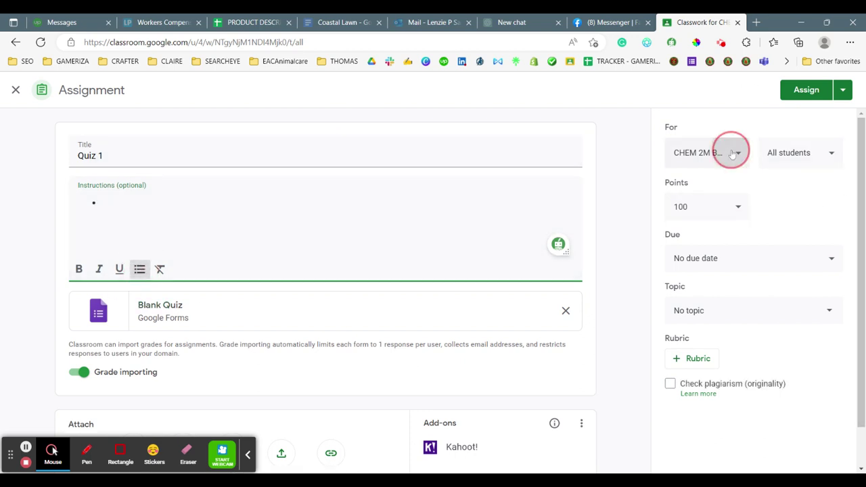
pyautogui.moveTo(738, 179); pyautogui.dragTo(734, 202)
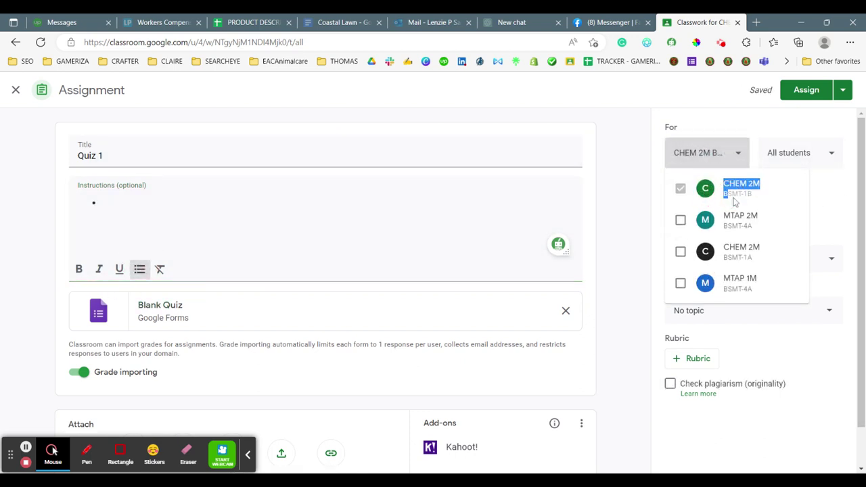
pyautogui.click(742, 198)
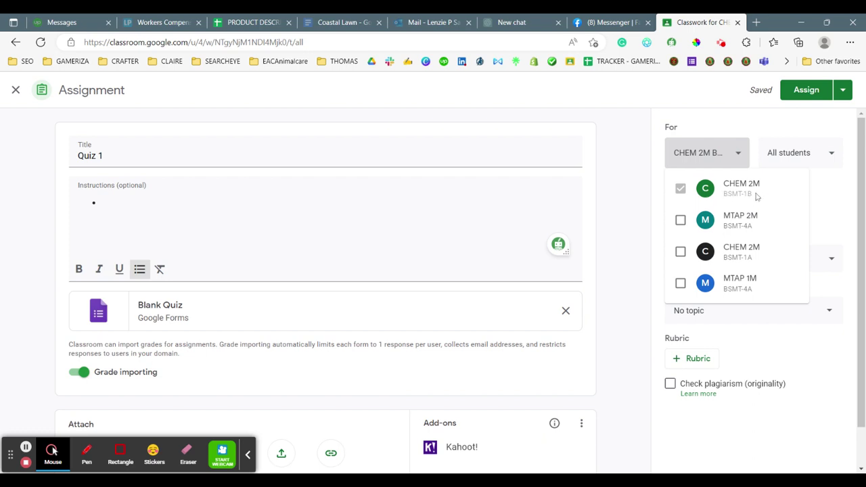
pyautogui.click(682, 252)
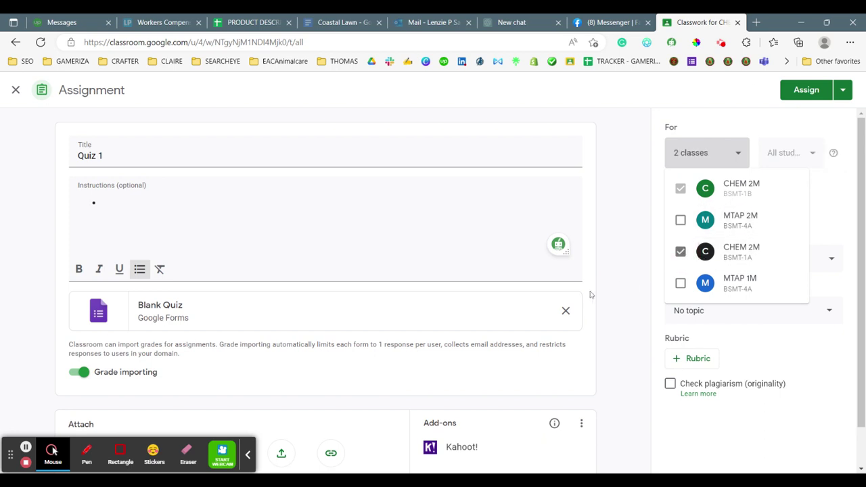
pyautogui.click(692, 254)
pyautogui.click(739, 154)
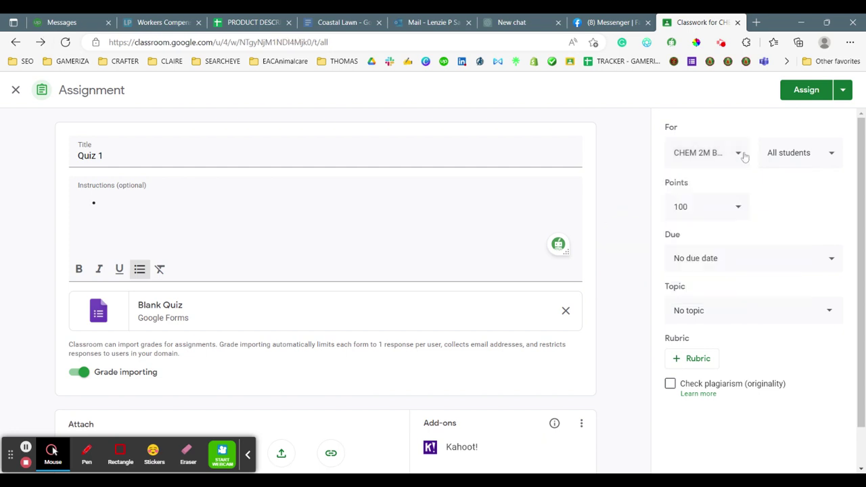
# - Examine the quiz's student recipients and its points options
pyautogui.click(824, 153)
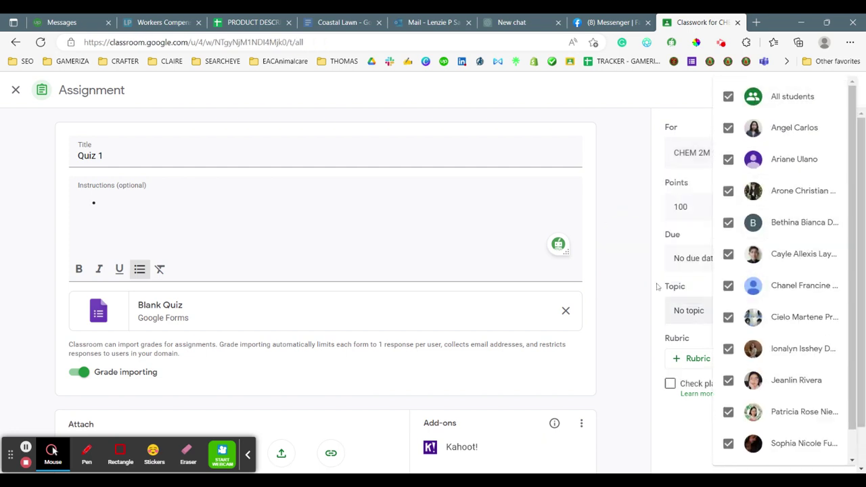
pyautogui.click(633, 234)
pyautogui.click(798, 154)
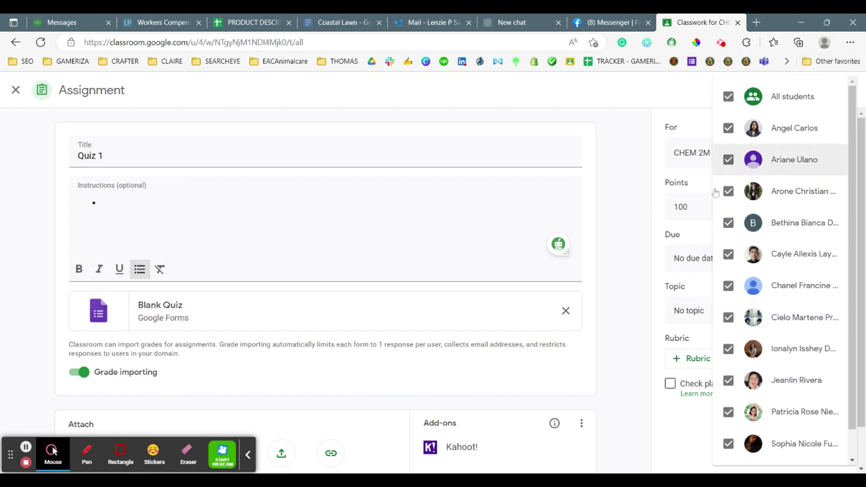
pyautogui.click(630, 174)
pyautogui.click(718, 206)
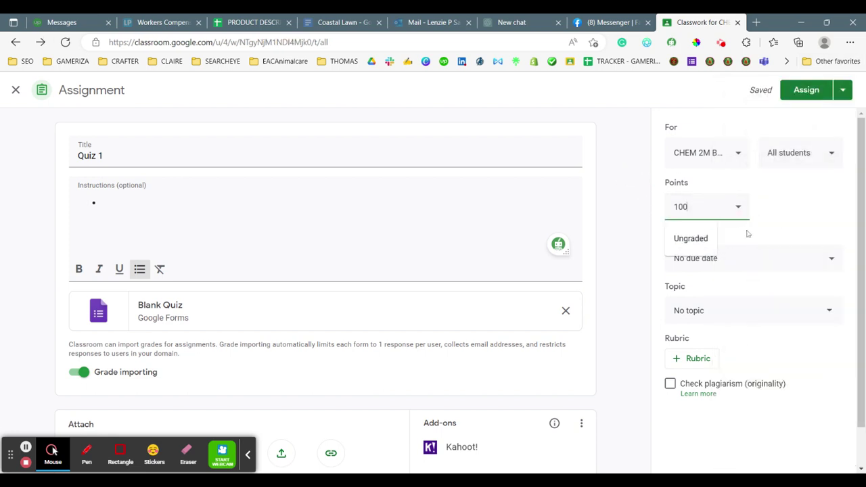
pyautogui.click(804, 204)
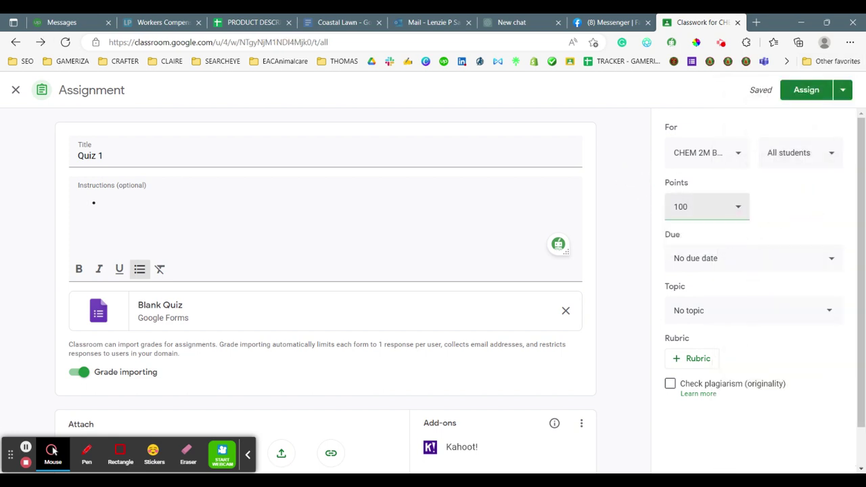
pyautogui.click(729, 207)
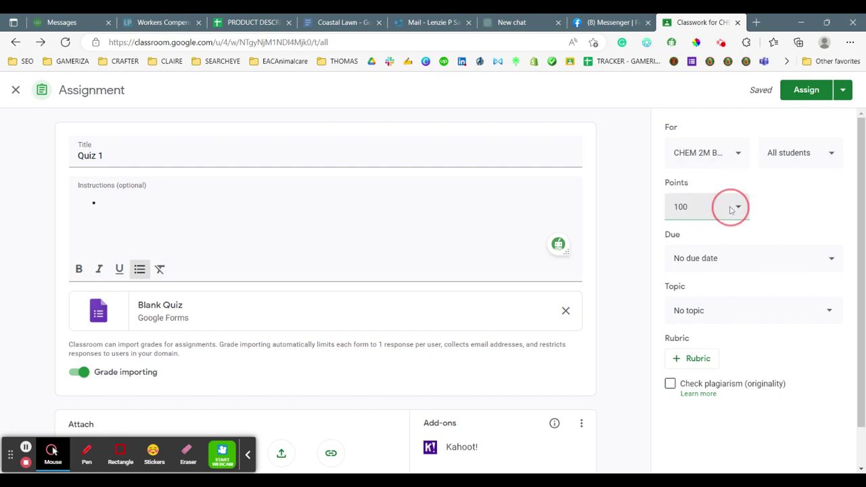
pyautogui.click(804, 207)
# - Set the quiz's due date to Jan 27, 2023 at 11:59 PM
pyautogui.click(748, 264)
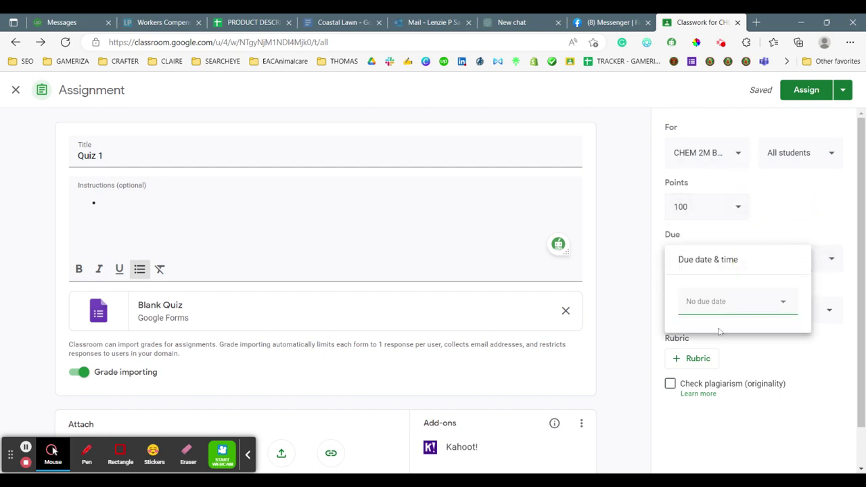
pyautogui.click(733, 309)
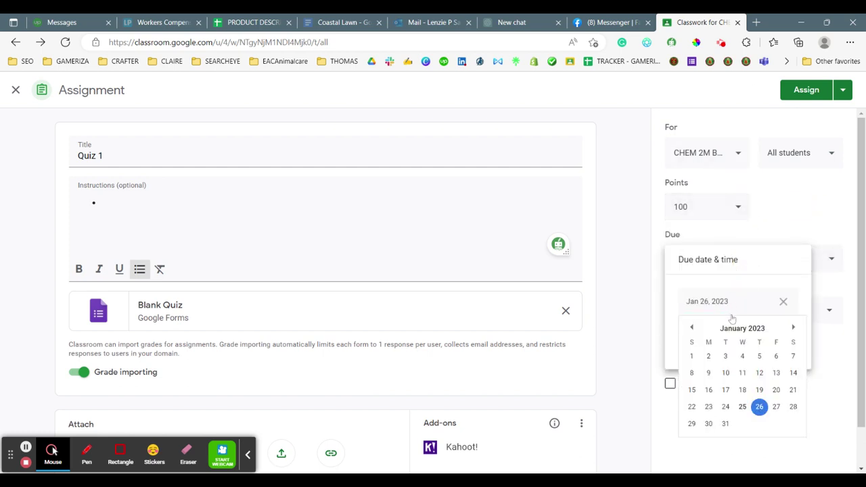
pyautogui.click(776, 407)
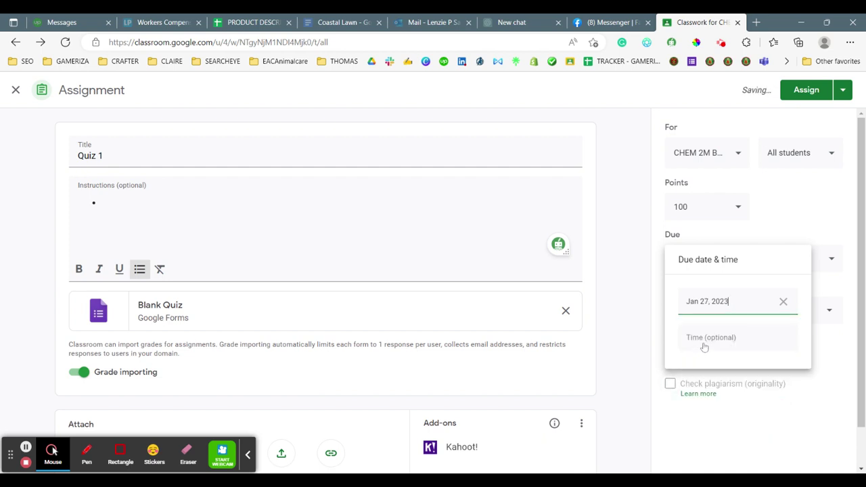
pyautogui.click(703, 344)
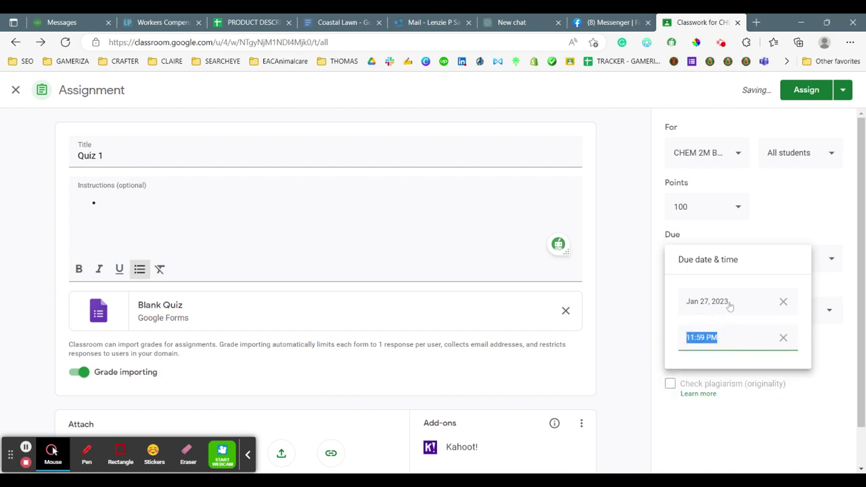
pyautogui.click(644, 290)
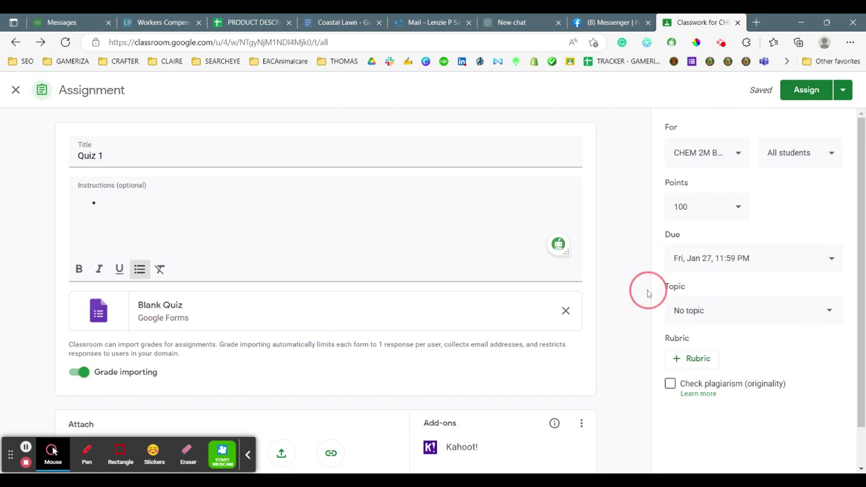
# - Check the topic options for the assignment and open its attached Blank Quiz form for editing
pyautogui.click(725, 313)
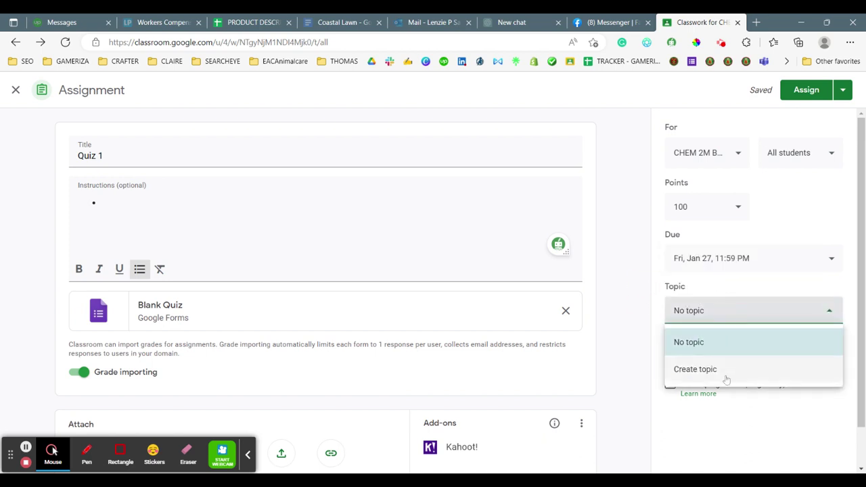
pyautogui.click(641, 272)
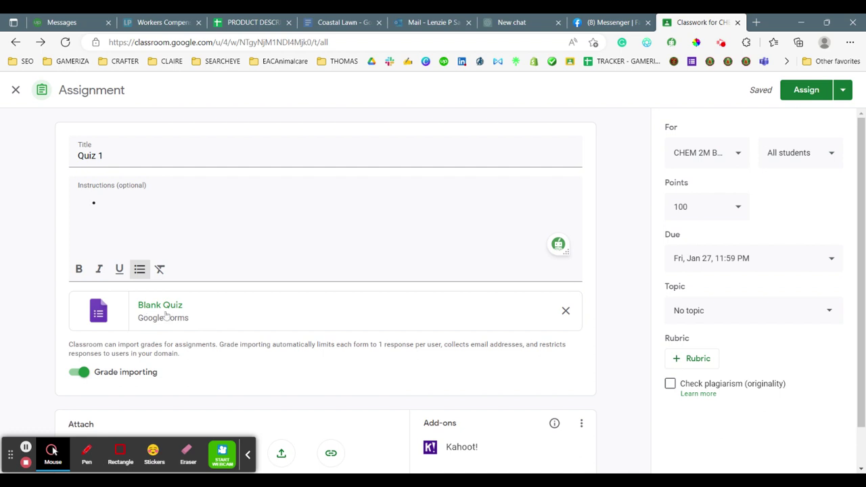
pyautogui.scroll(-1, 165, 315)
pyautogui.click(163, 267)
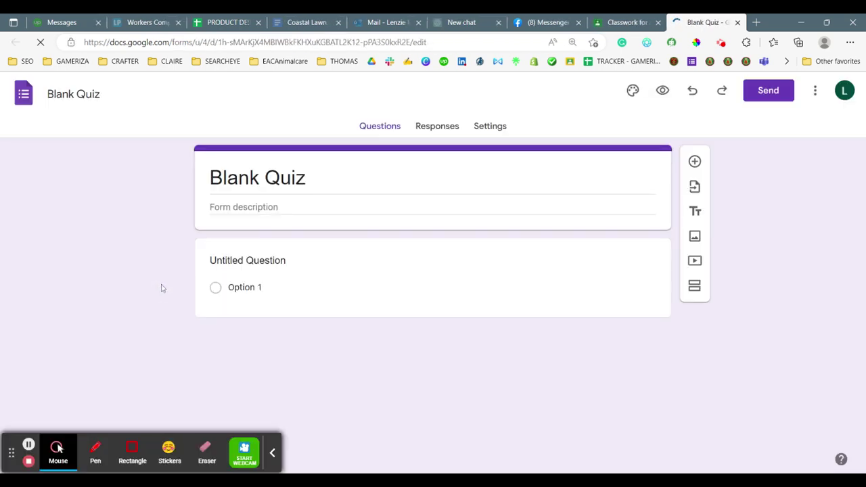
# - Replace the heading on the form itself with "Quiz 1"
pyautogui.moveTo(344, 182); pyautogui.dragTo(197, 191)
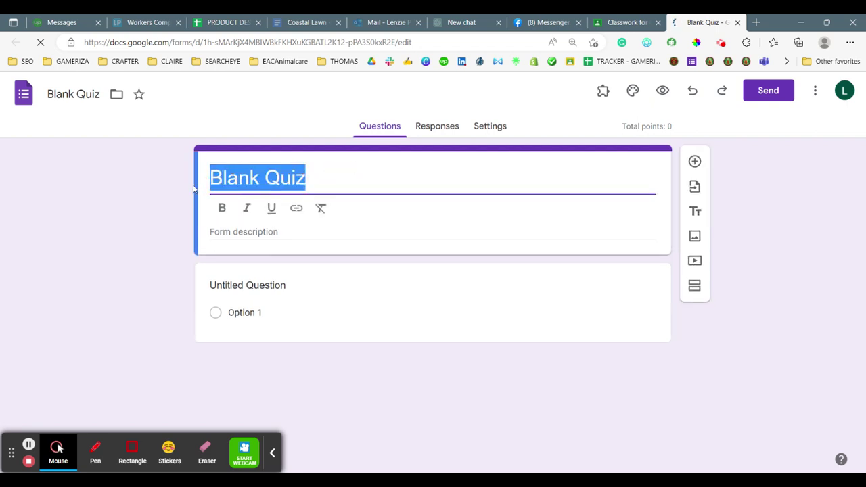
pyautogui.write('Quiz ')
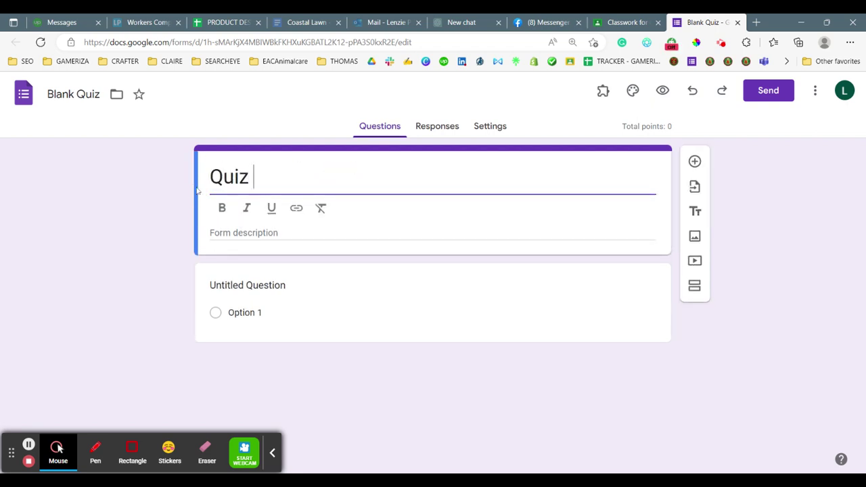
pyautogui.write('1')
pyautogui.press('Tab')
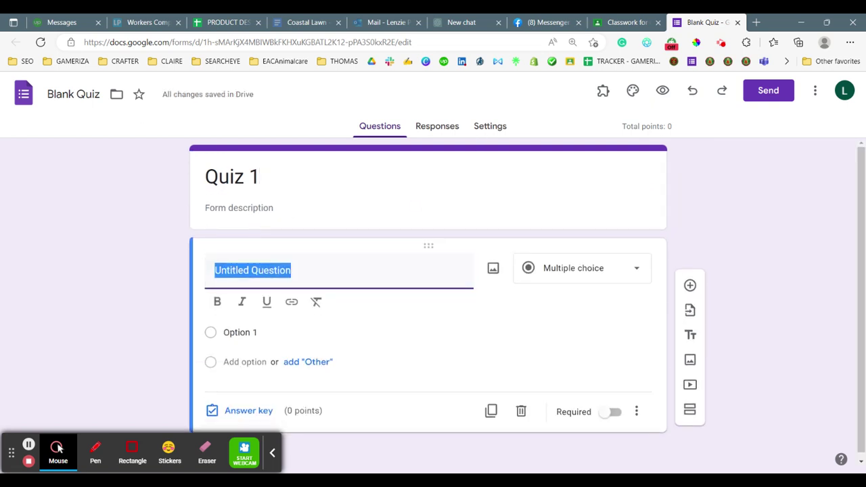
pyautogui.hotkey('shift', 'Tab')
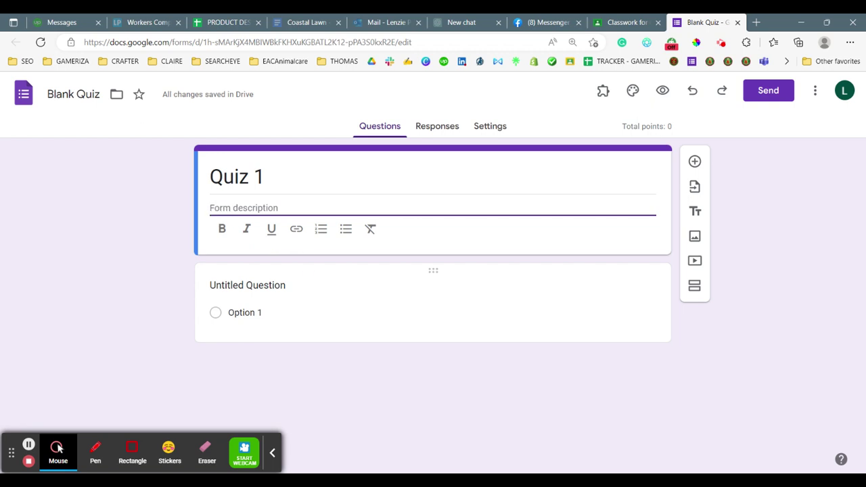
# - Rename the form file from Blank Quiz to "Quiz 1"
pyautogui.click(314, 269)
pyautogui.click(242, 108)
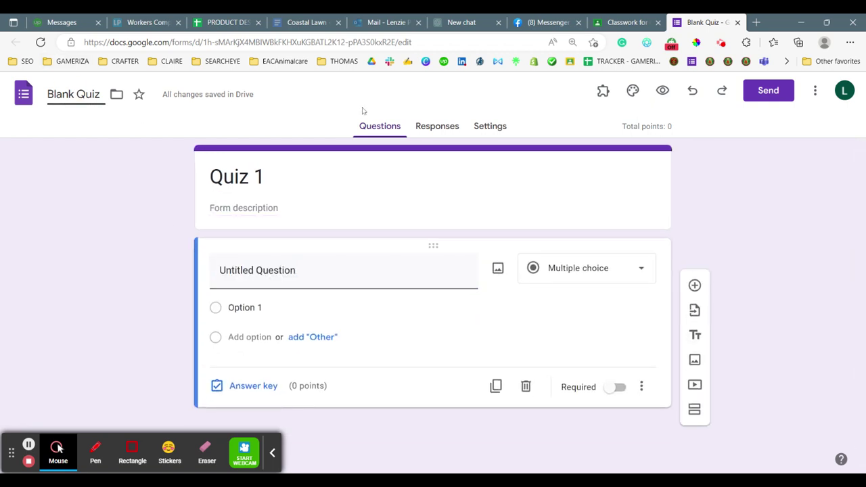
pyautogui.hotkey('ctrl', 'a')
pyautogui.press('BackSpace')
pyautogui.write('Quiz 1')
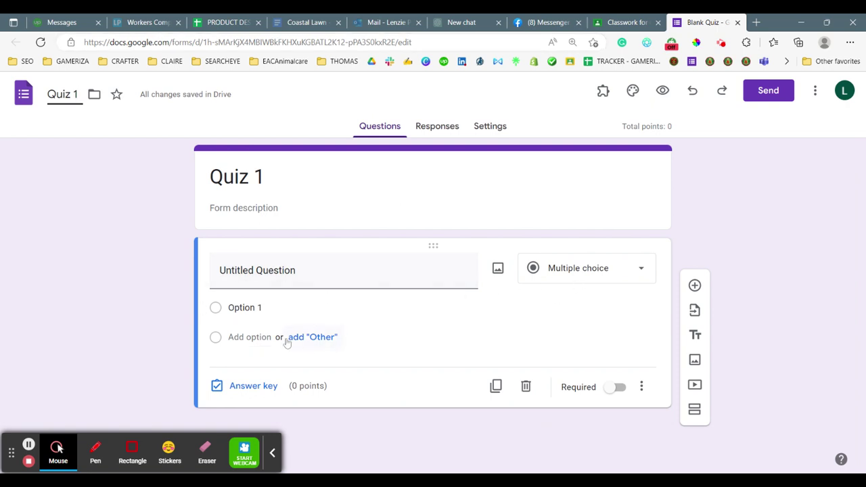
# - Fill the untitled multiple-choice question with three answer options: 1, 2 and 3
pyautogui.click(257, 308)
pyautogui.press('BackSpace')
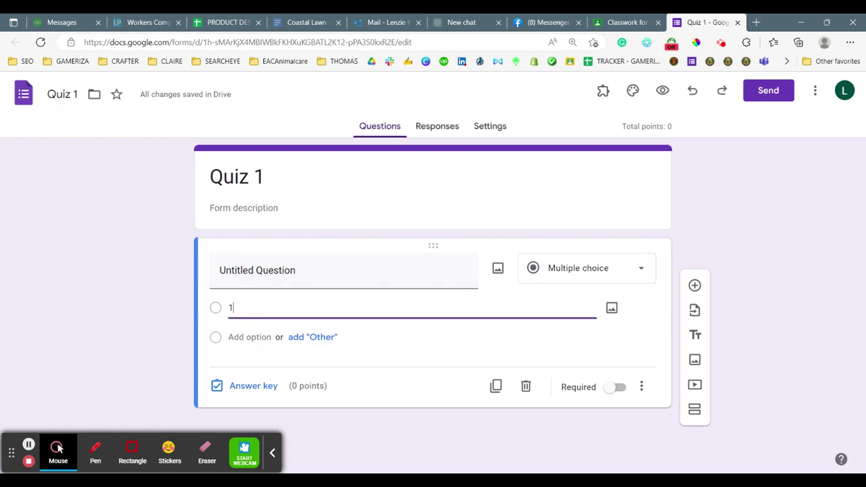
pyautogui.press('Return')
pyautogui.write('2')
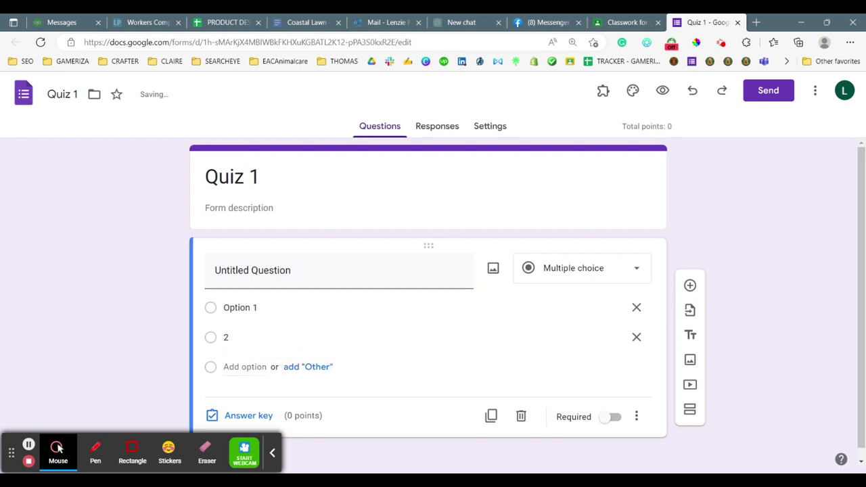
pyautogui.press('Return')
pyautogui.write('3')
pyautogui.press('Up')
pyautogui.press('Up')
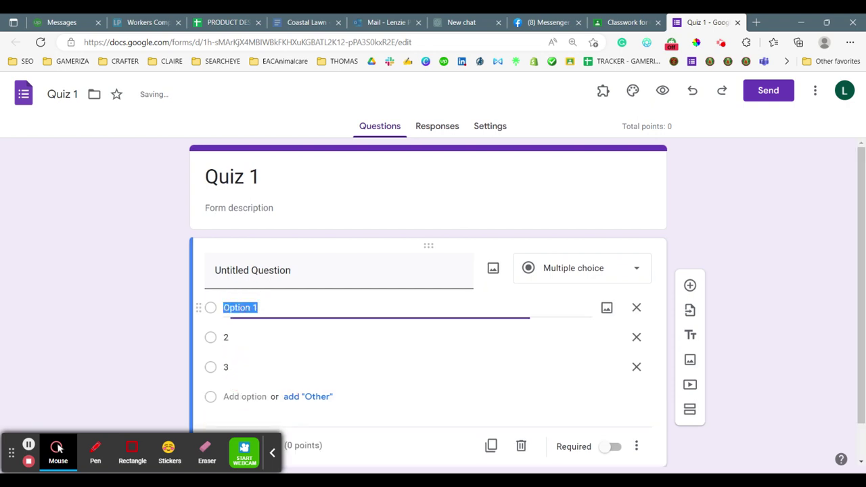
pyautogui.write('1')
pyautogui.press('Down')
# - Change the untitled question's type to Short answer
pyautogui.click(586, 266)
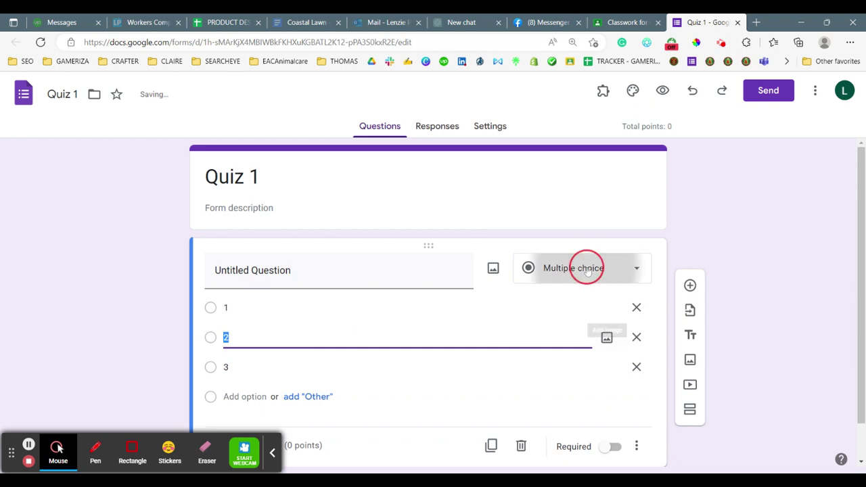
pyautogui.click(575, 110)
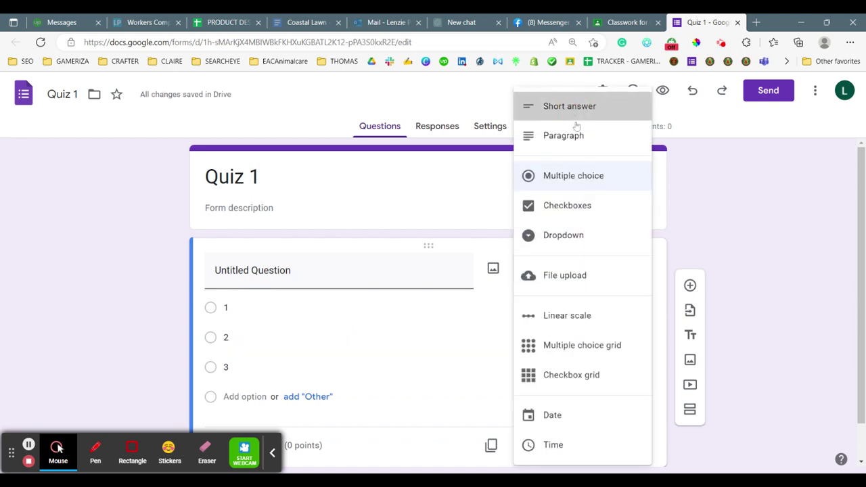
pyautogui.click(266, 307)
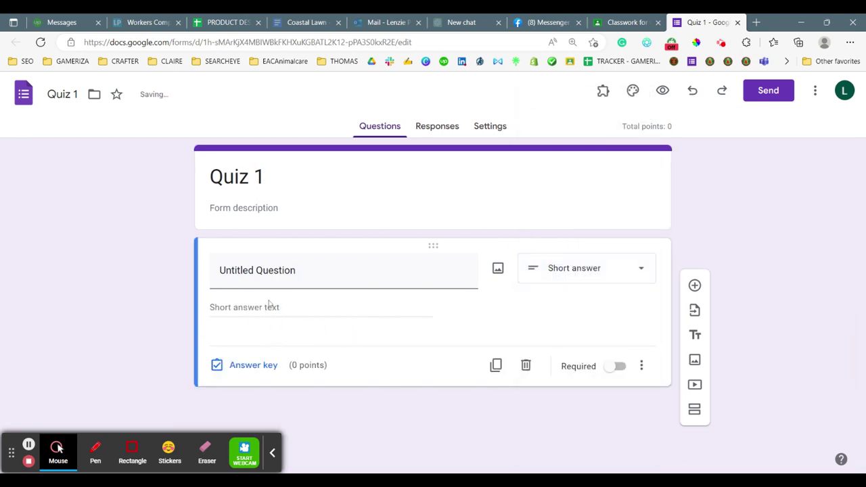
pyautogui.click(314, 330)
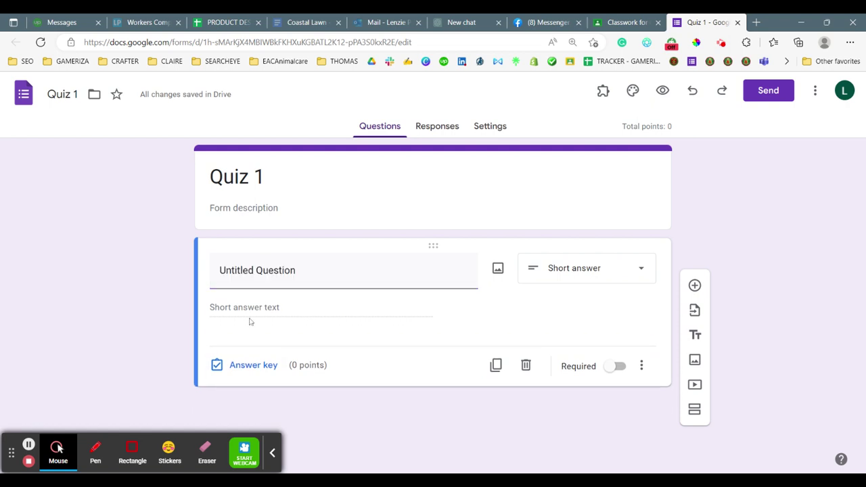
# - Set the short-answer question's correct answer to "mouth" for 3 points and make the question required
pyautogui.click(245, 305)
pyautogui.click(253, 366)
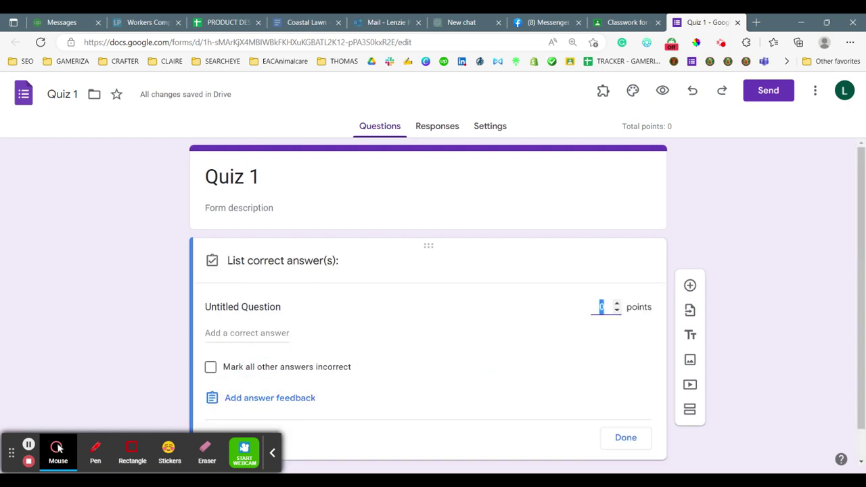
pyautogui.click(247, 332)
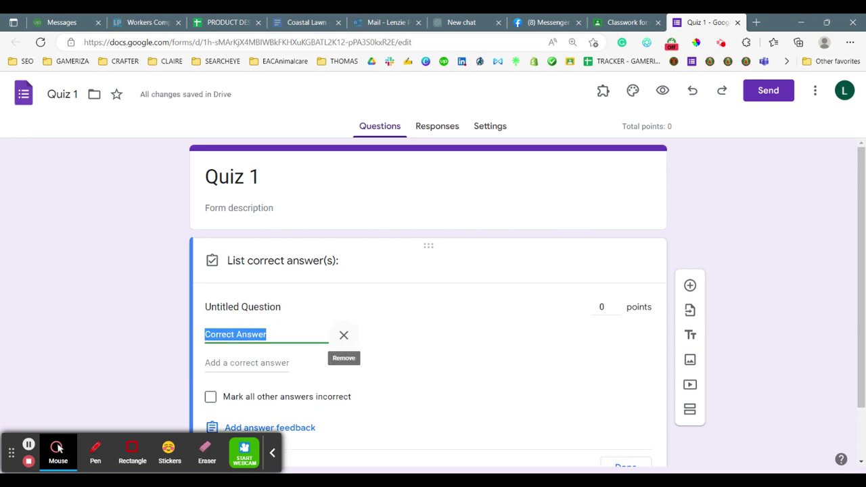
pyautogui.write('mouth')
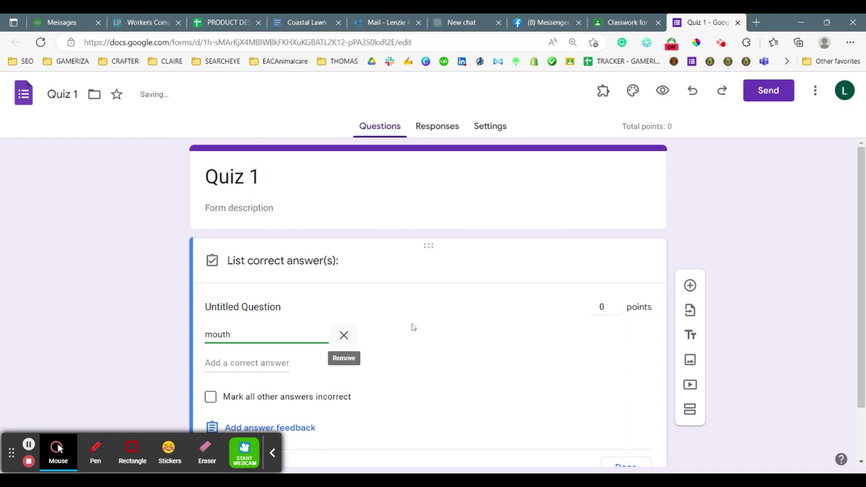
pyautogui.click(601, 306)
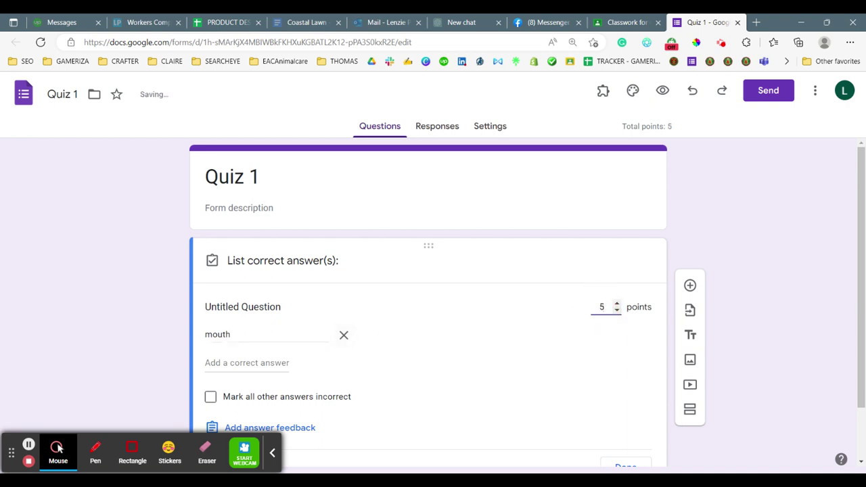
pyautogui.scroll(-2, 516, 343)
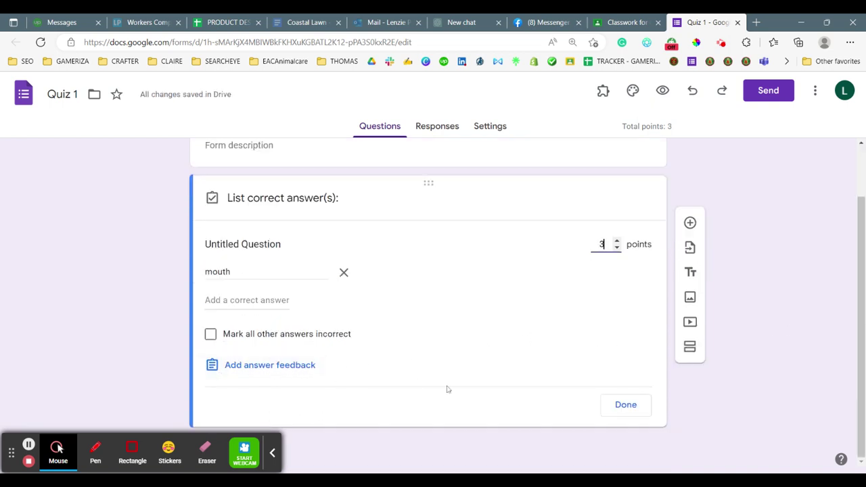
pyautogui.click(626, 405)
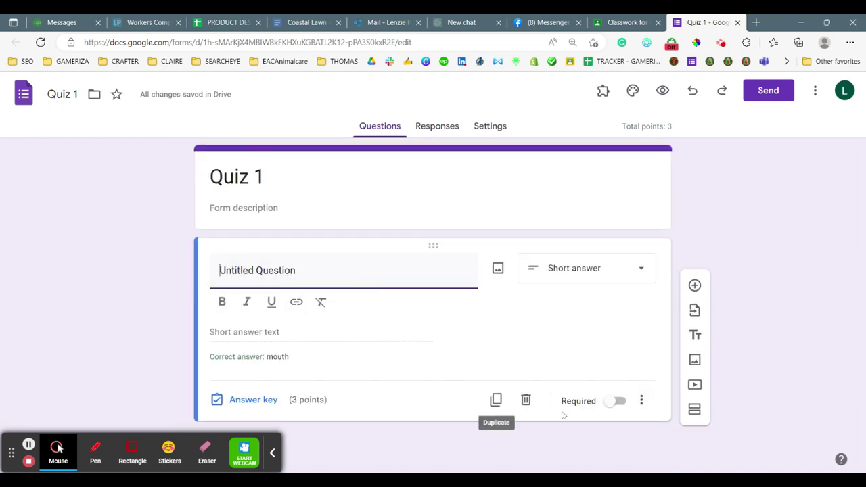
pyautogui.click(608, 402)
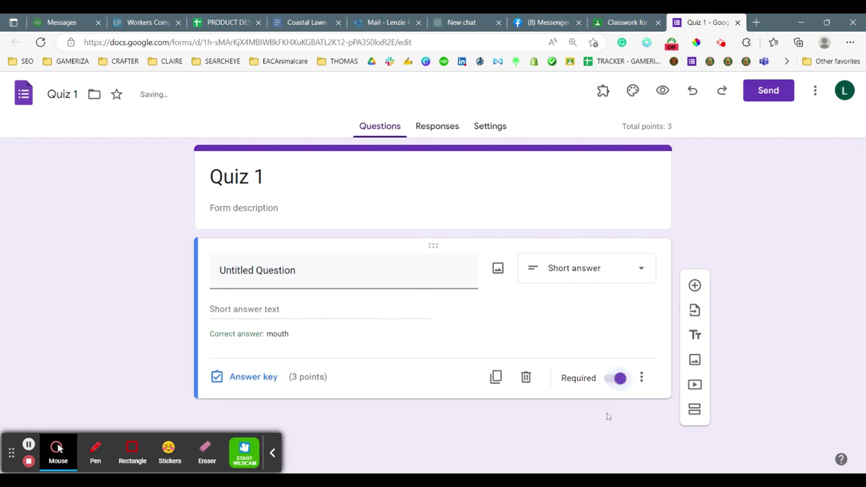
# - Add two blank multiple-choice questions below the short-answer question and make the last one required
pyautogui.click(695, 287)
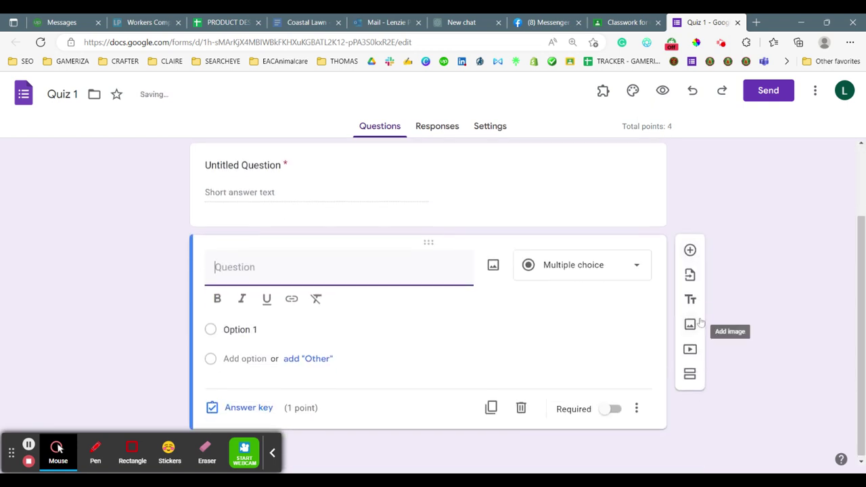
pyautogui.click(690, 249)
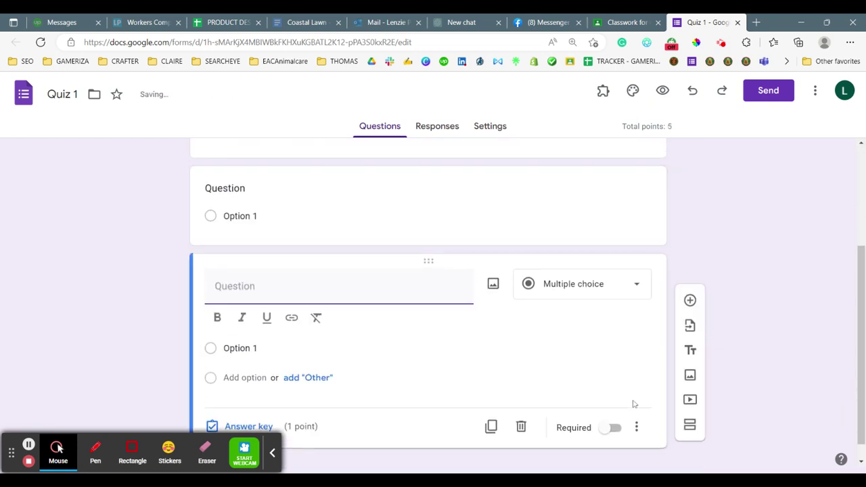
pyautogui.click(612, 430)
pyautogui.scroll(3, 600, 337)
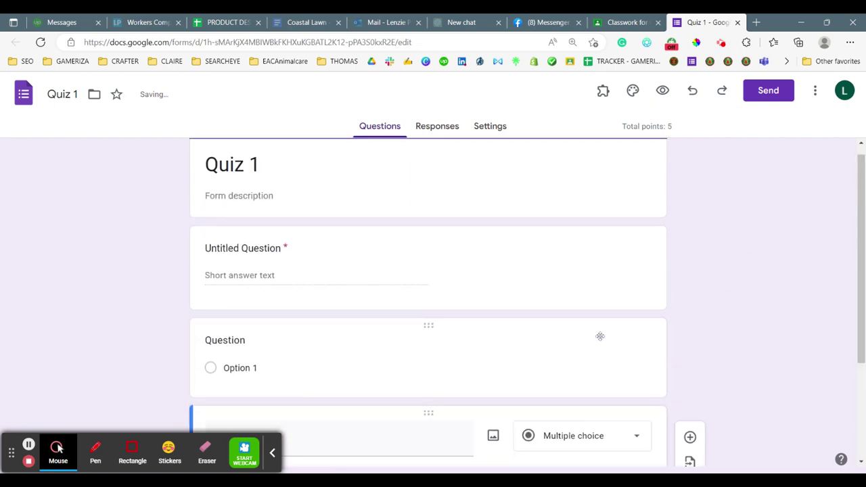
pyautogui.scroll(-2, 604, 351)
pyautogui.click(493, 335)
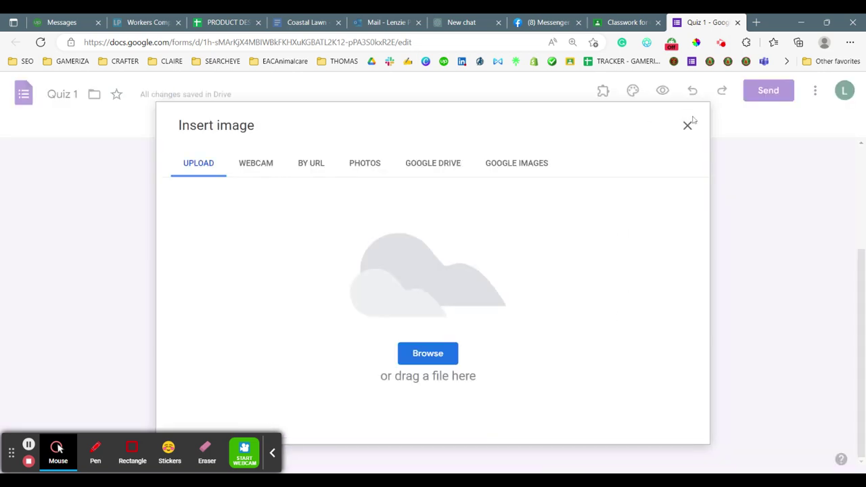
pyautogui.click(688, 125)
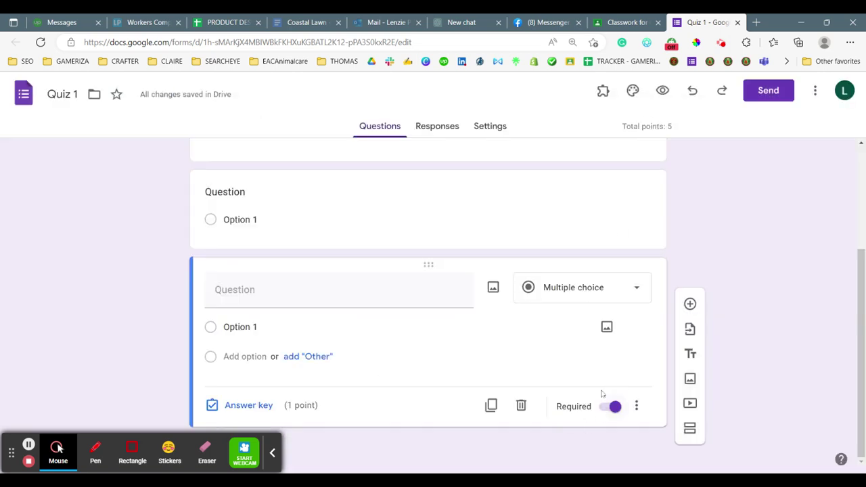
# - Add a separate image block by searching Google Images for "microscope parts" and inserting the first labelled microscope diagram
pyautogui.click(690, 379)
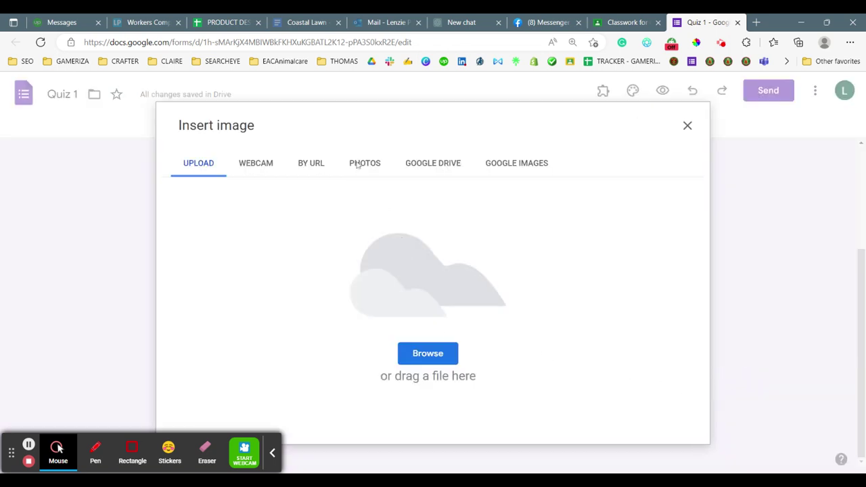
pyautogui.click(368, 165)
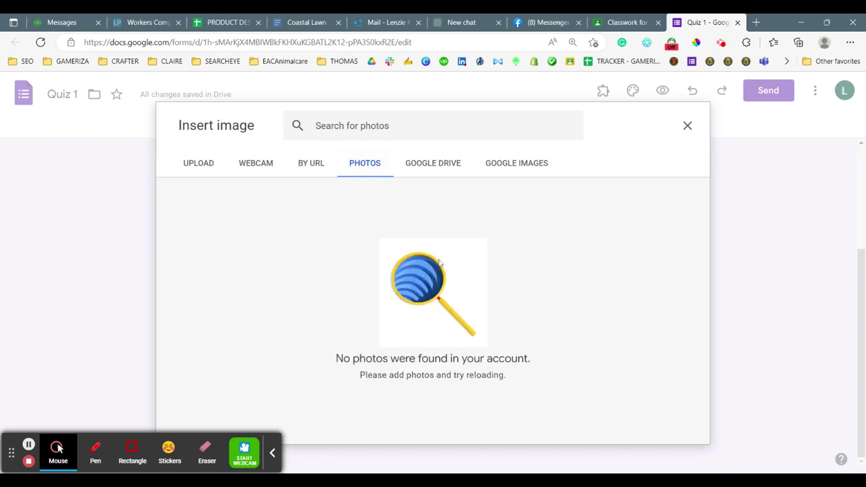
pyautogui.click(446, 165)
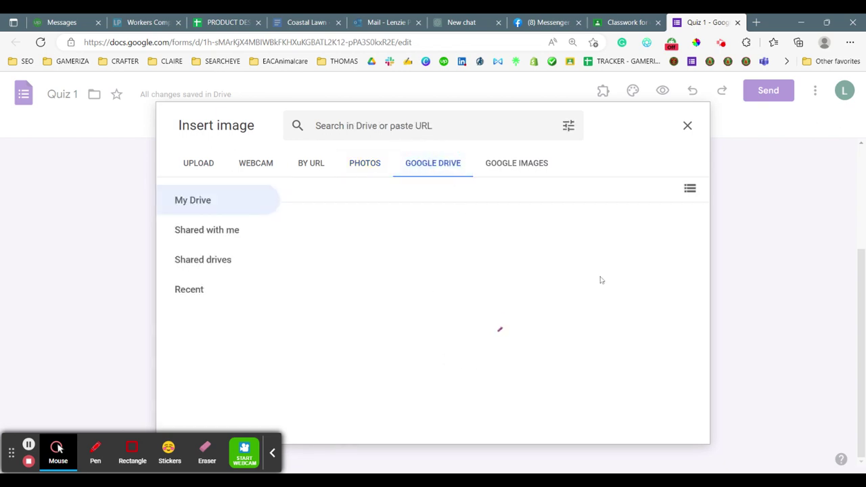
pyautogui.click(508, 169)
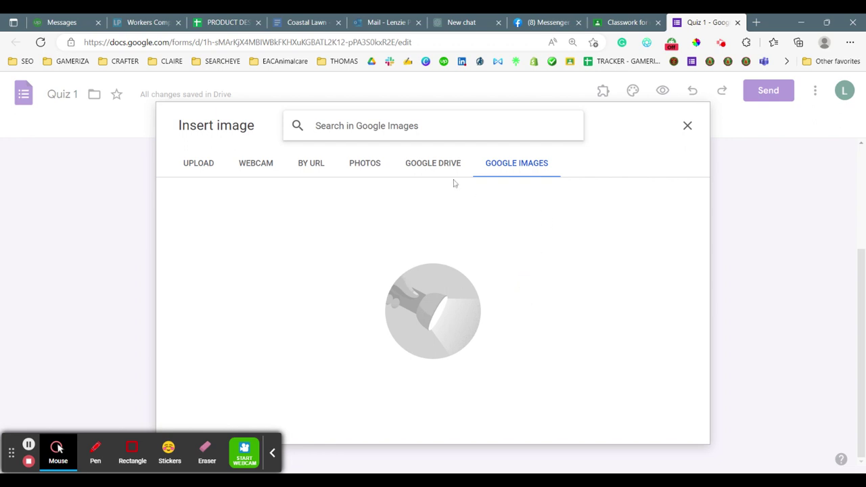
pyautogui.write('mi')
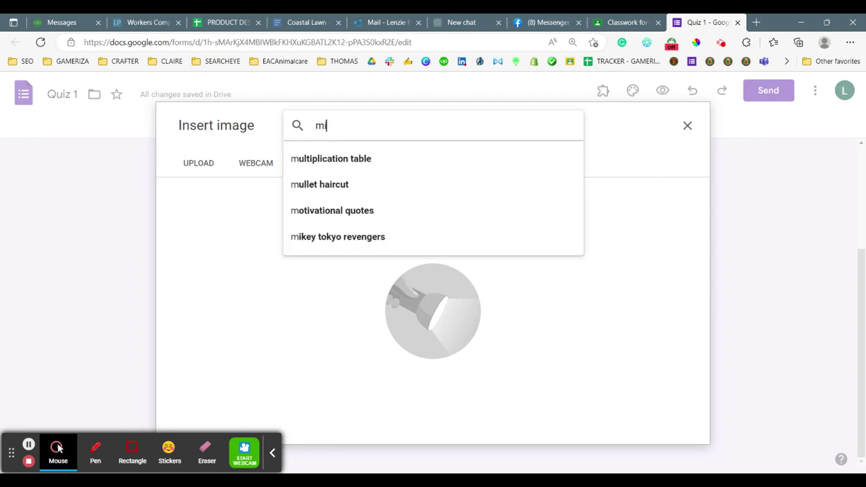
pyautogui.write('croscope')
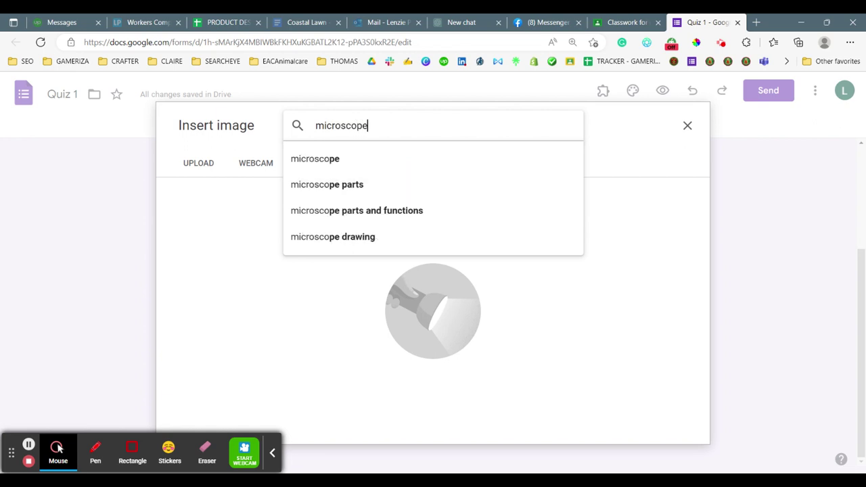
pyautogui.click(423, 188)
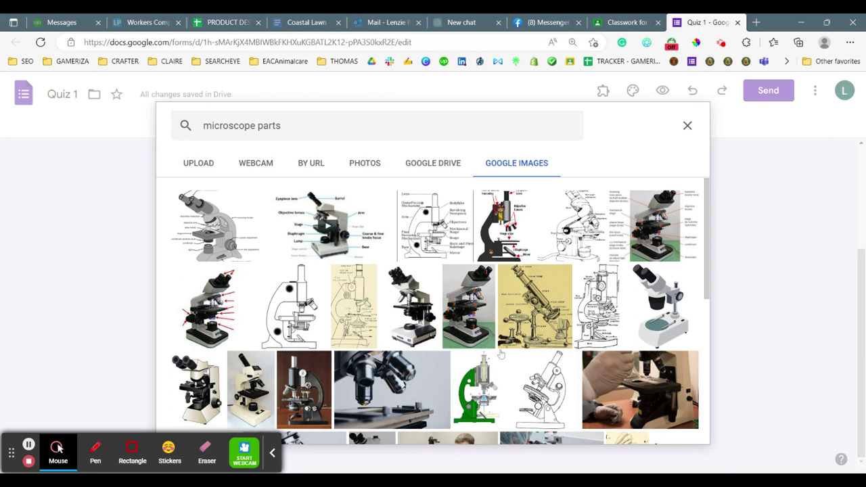
pyautogui.click(214, 225)
pyautogui.click(677, 429)
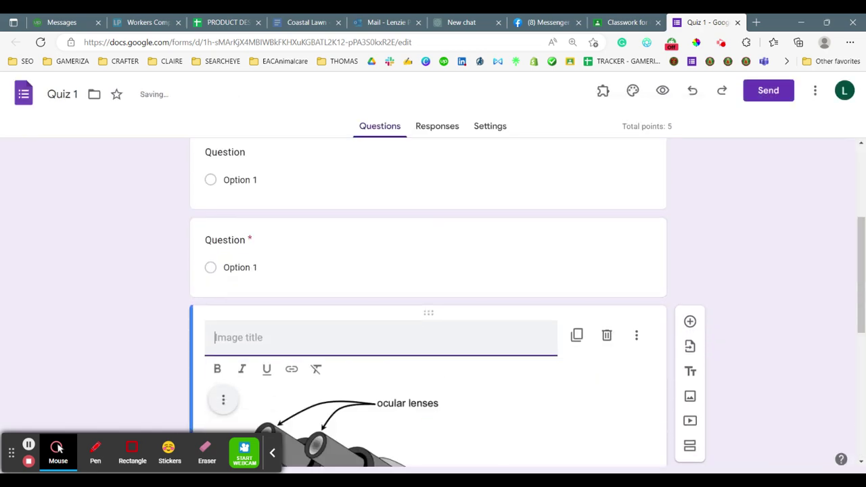
# - Add a blank multiple-choice question directly below the microscope image and make it required
pyautogui.scroll(-6, 515, 323)
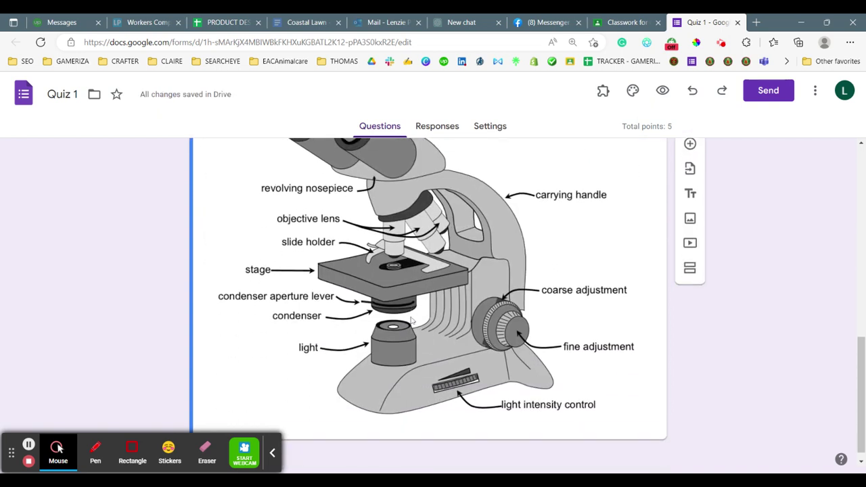
pyautogui.scroll(6, 516, 324)
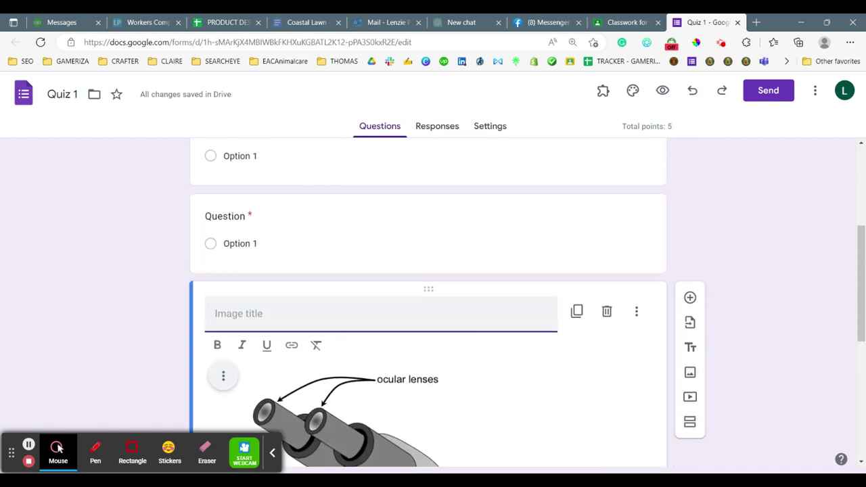
pyautogui.click(292, 214)
pyautogui.scroll(-5, 406, 325)
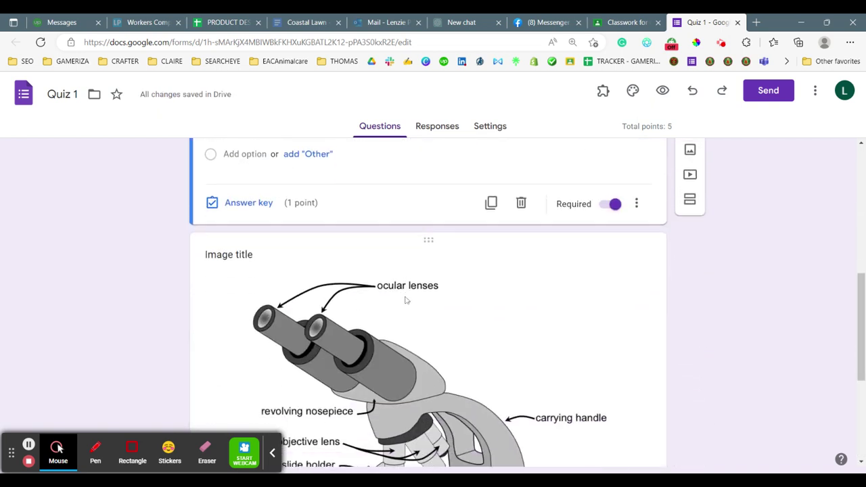
pyautogui.scroll(-1, 445, 276)
pyautogui.click(611, 273)
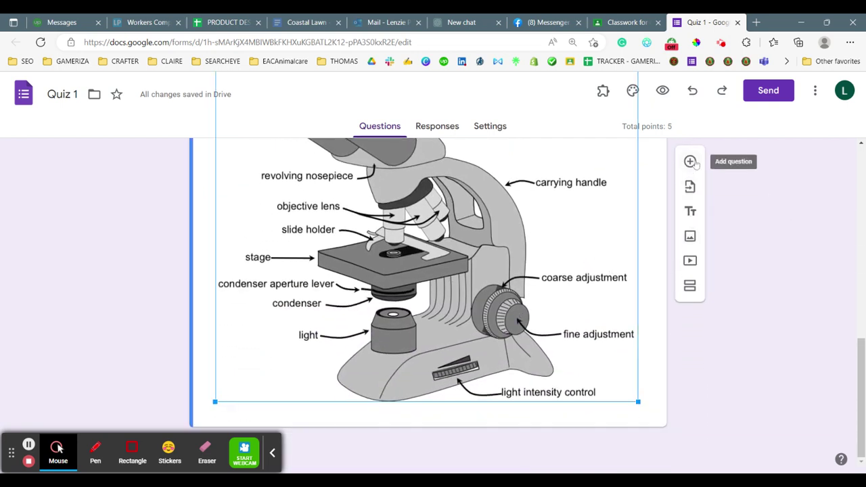
pyautogui.click(690, 161)
pyautogui.scroll(-1, 452, 379)
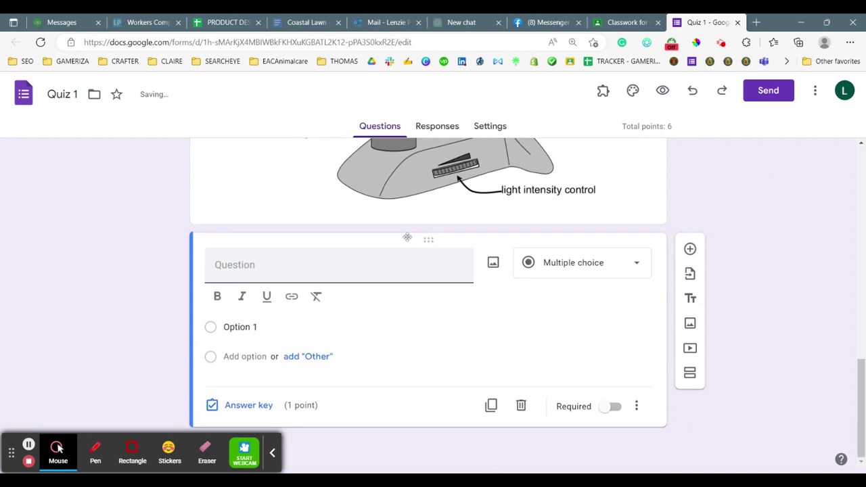
pyautogui.click(612, 407)
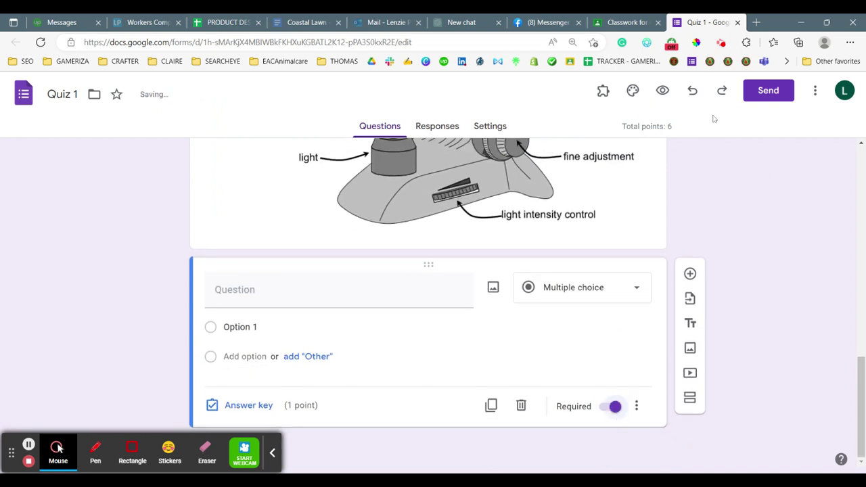
# - Start the formLimiter add-on and set its limit type to date and time
pyautogui.click(603, 90)
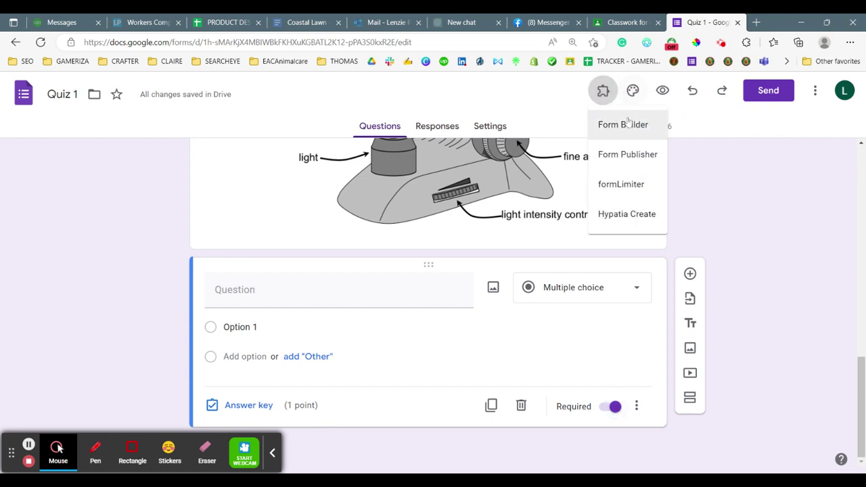
pyautogui.click(648, 182)
pyautogui.click(426, 150)
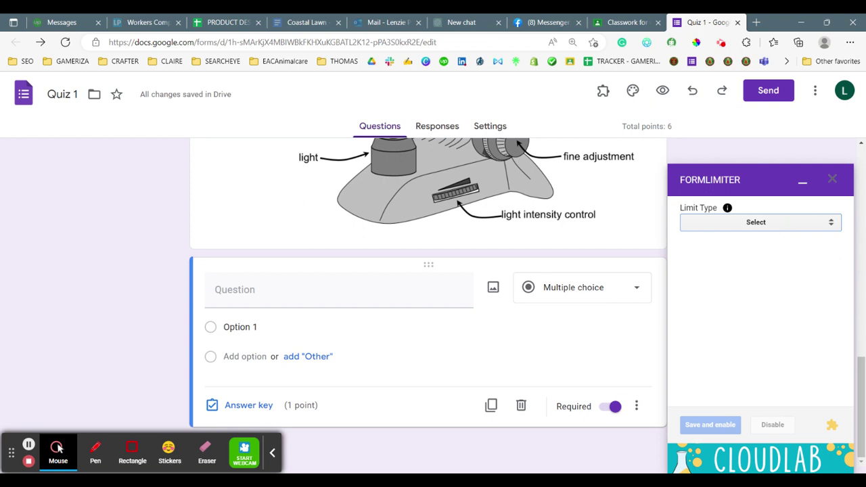
pyautogui.click(756, 222)
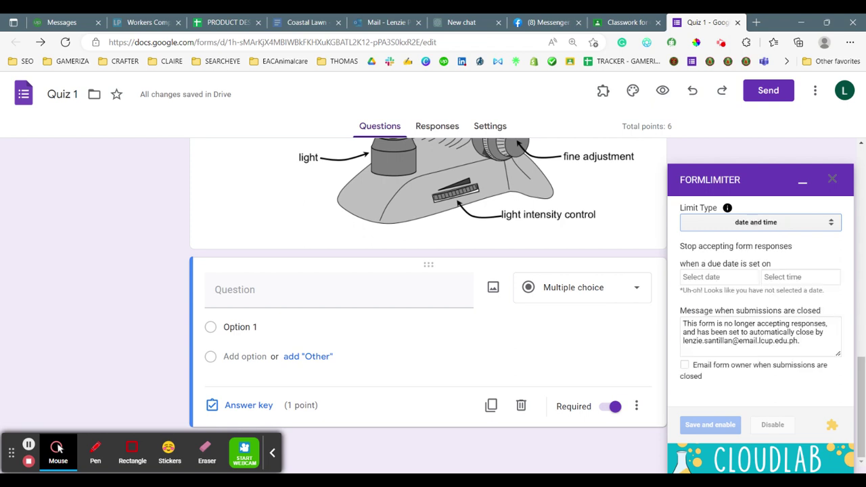
# - Stop accepting responses on 01/27/2023 at 11:55 AM, with an email to the form owner on closing, and save and enable the limit
pyautogui.click(733, 277)
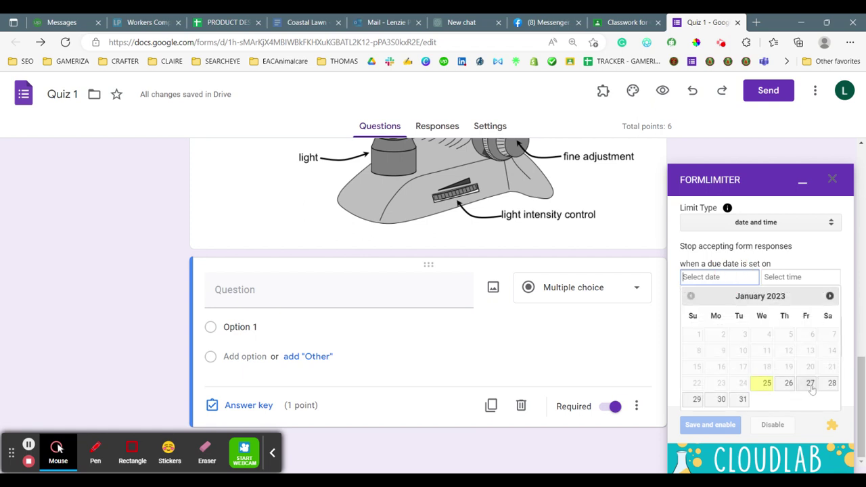
pyautogui.click(810, 383)
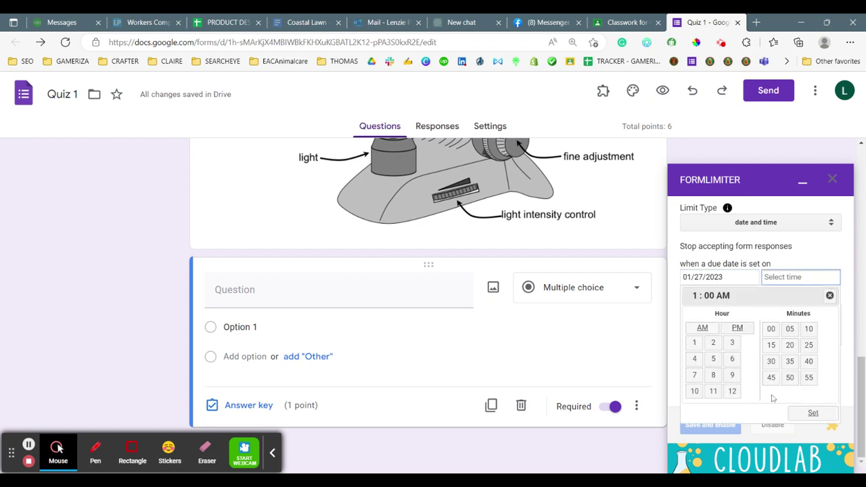
pyautogui.click(713, 391)
pyautogui.click(807, 380)
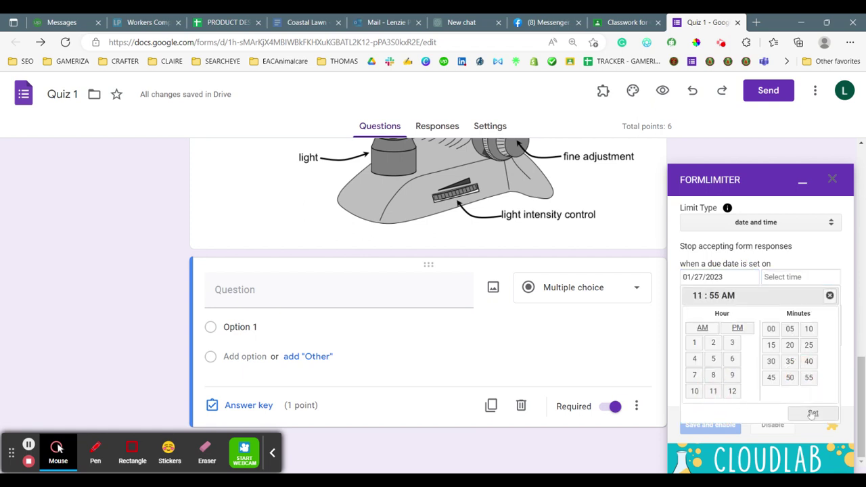
pyautogui.click(813, 412)
pyautogui.click(730, 429)
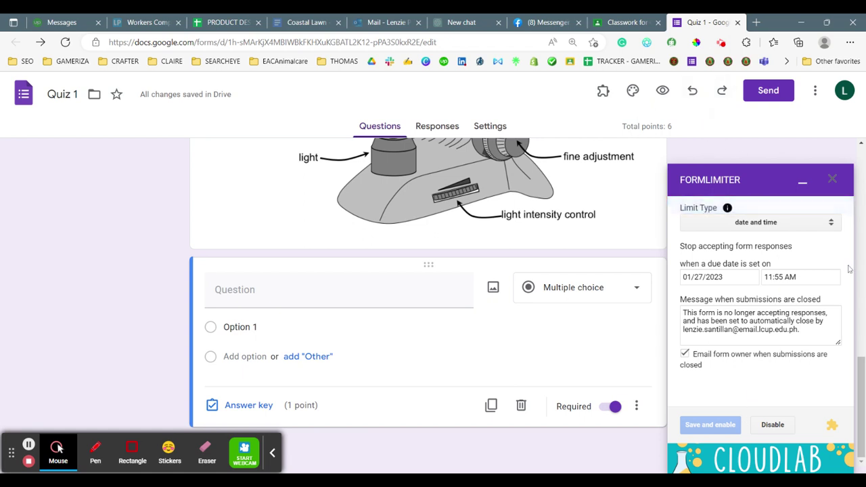
# - Minimize the formLimiter panel and open a preview of the Quiz 1 form
pyautogui.click(803, 186)
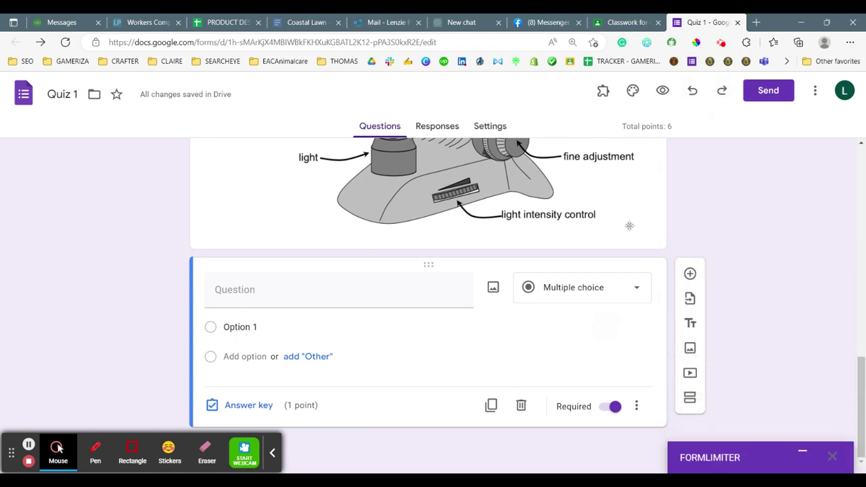
pyautogui.click(667, 96)
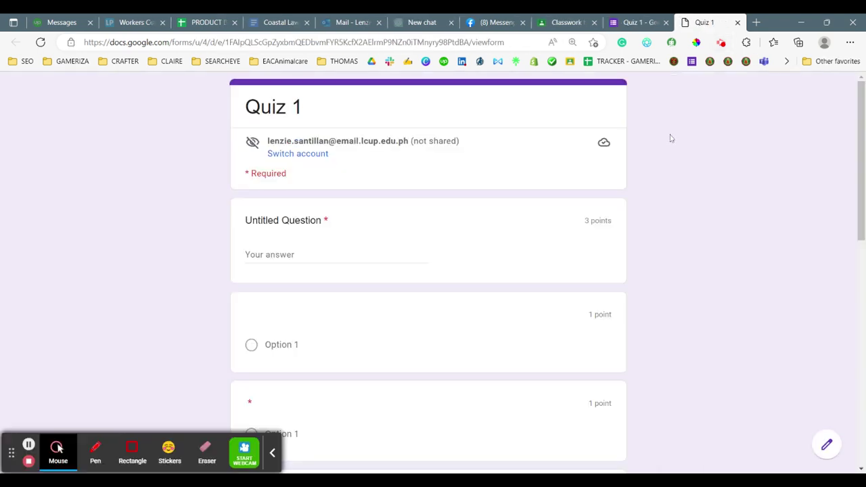
# - Look through the Quiz 1 form preview from the first question to the end and close the preview
pyautogui.scroll(-10, 662, 150)
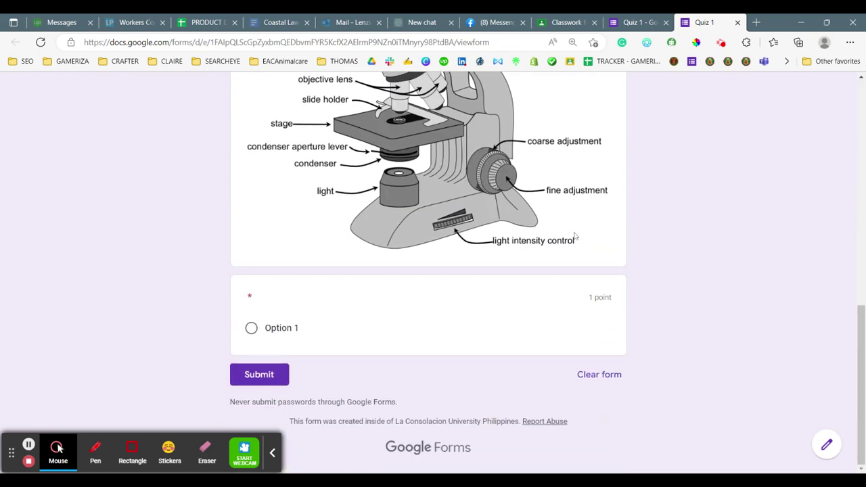
pyautogui.scroll(10, 579, 259)
pyautogui.scroll(-3, 564, 293)
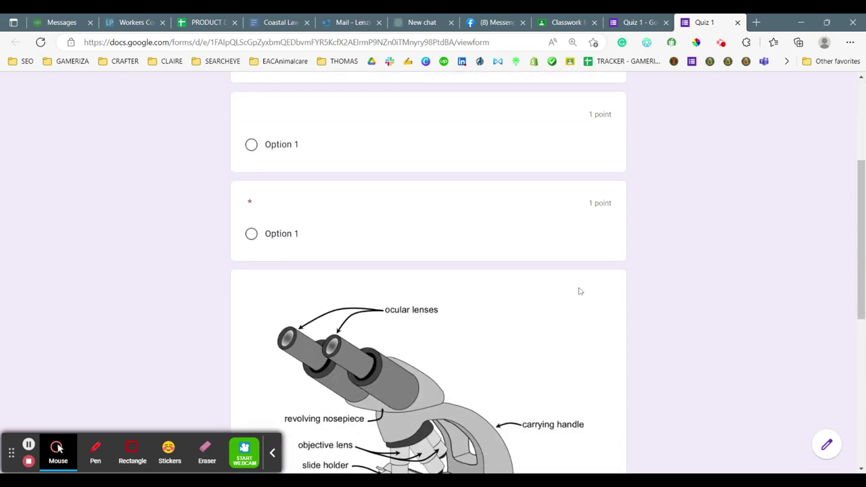
pyautogui.click(738, 22)
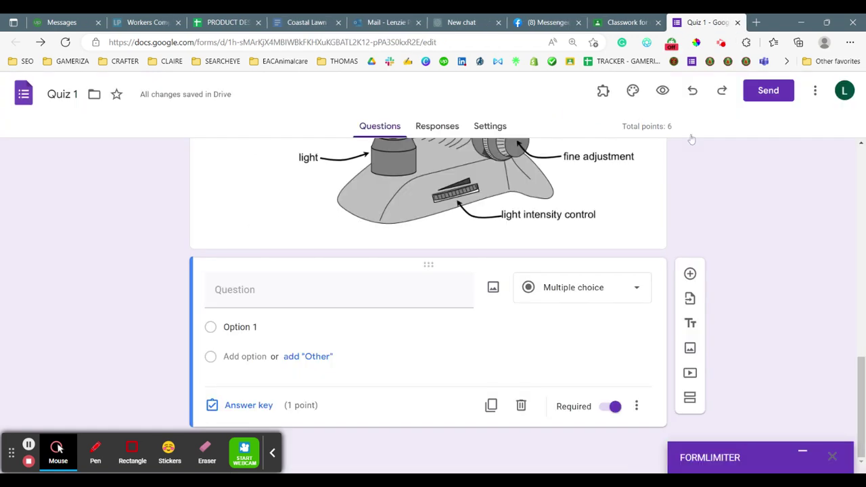
# - Close the Quiz 1 form editor and assign Quiz 1 to all students from the Google Classroom assignment page
pyautogui.scroll(3, 716, 149)
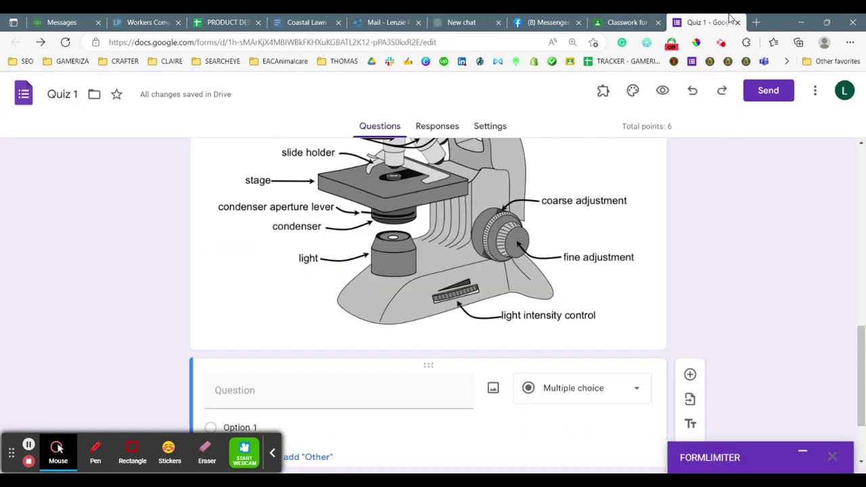
pyautogui.click(738, 23)
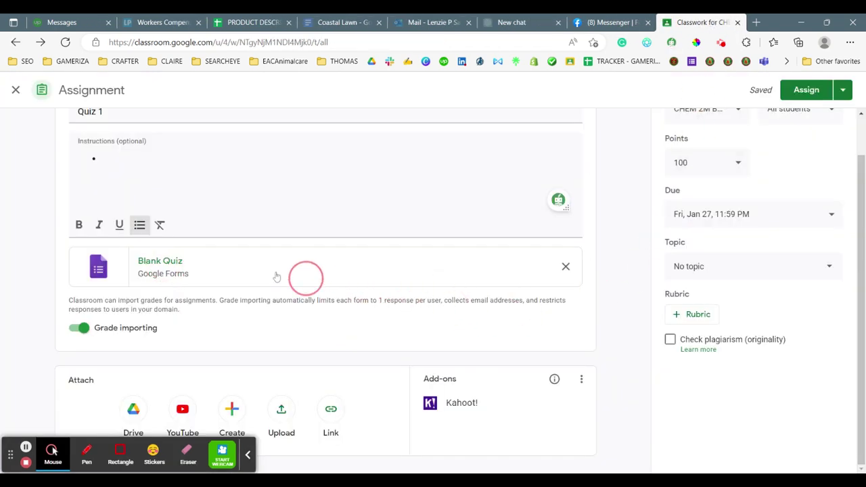
pyautogui.scroll(1, 362, 253)
pyautogui.click(842, 90)
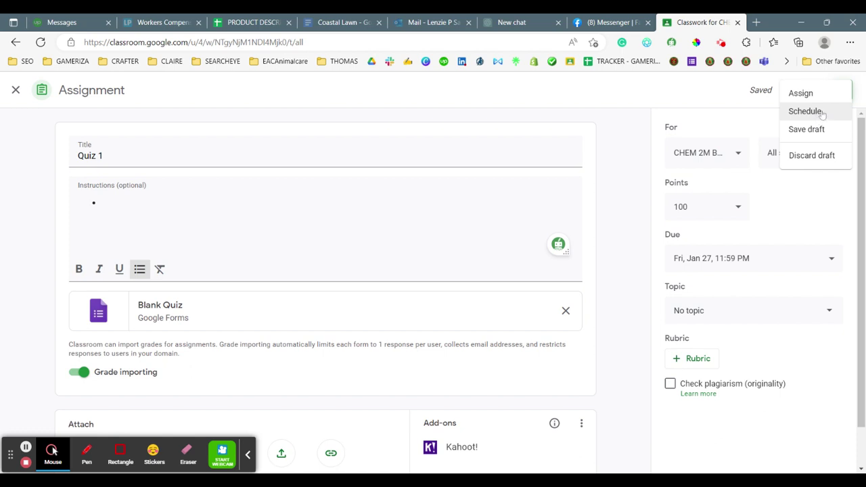
pyautogui.click(805, 94)
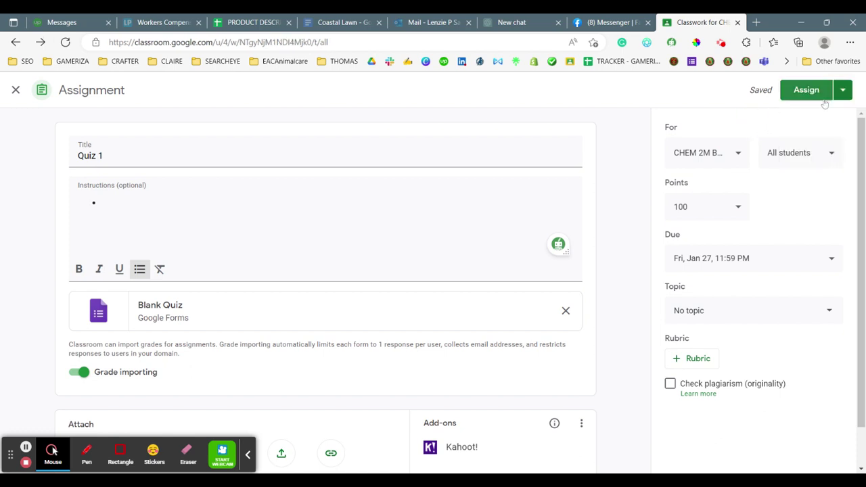
pyautogui.click(816, 93)
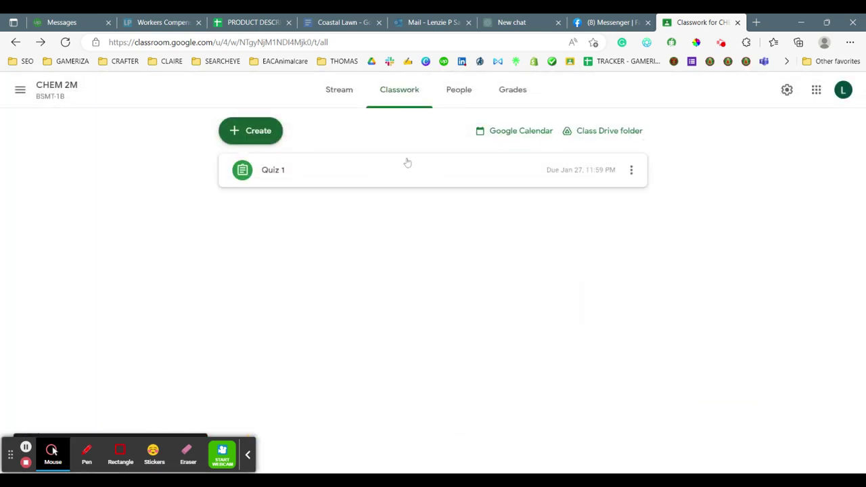
# - Delete the Quiz 1 assignment from the CHEM 2M classwork list and confirm the deletion
pyautogui.click(632, 171)
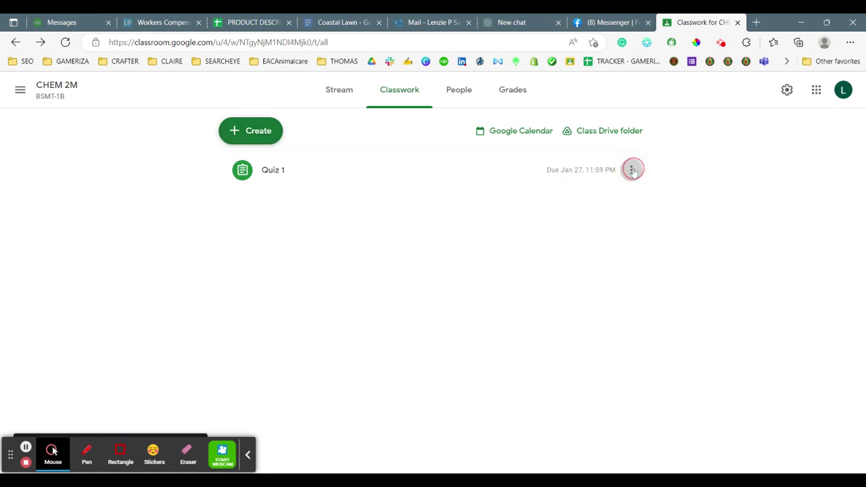
pyautogui.click(596, 210)
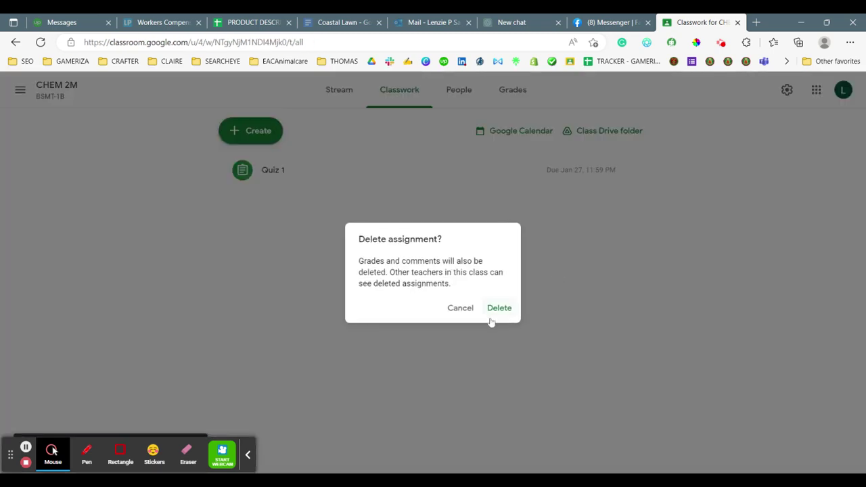
pyautogui.click(498, 316)
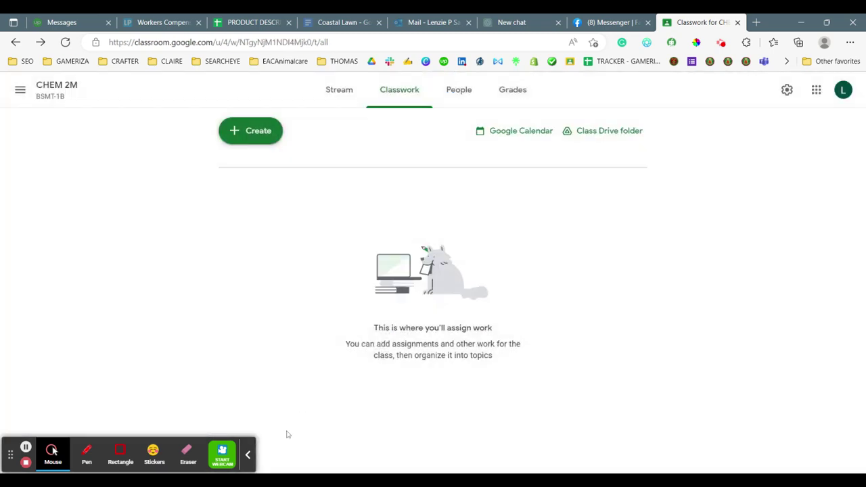